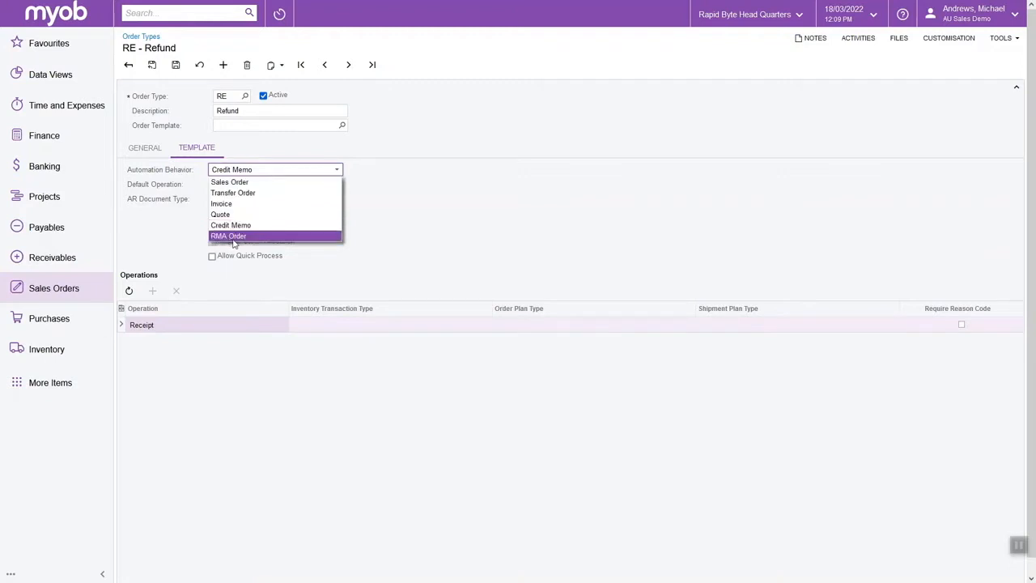
Keep Credit Memo as the RE – Refund automation behavior and AR document type, then show its General settings.
click(558, 197)
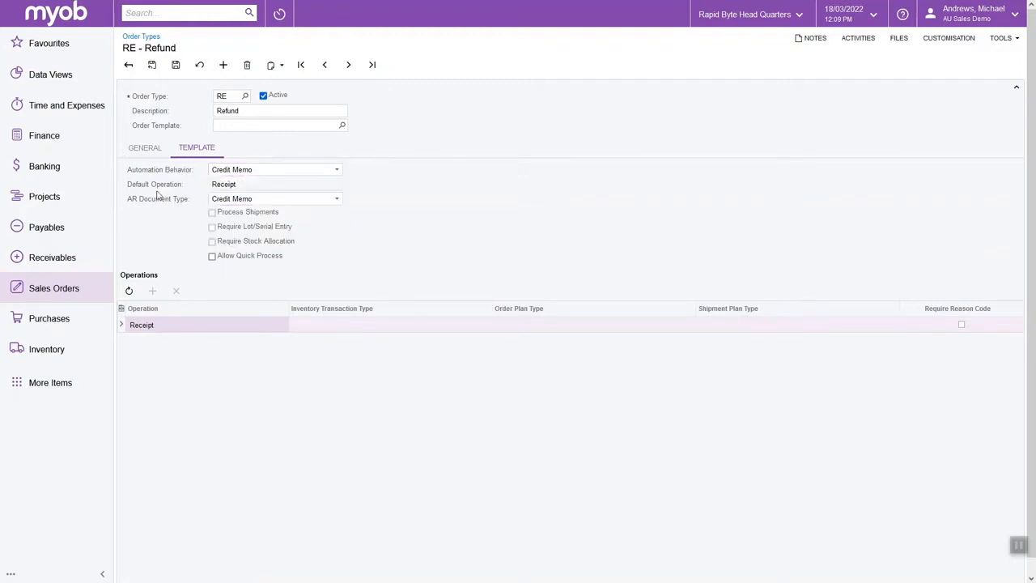
click(237, 199)
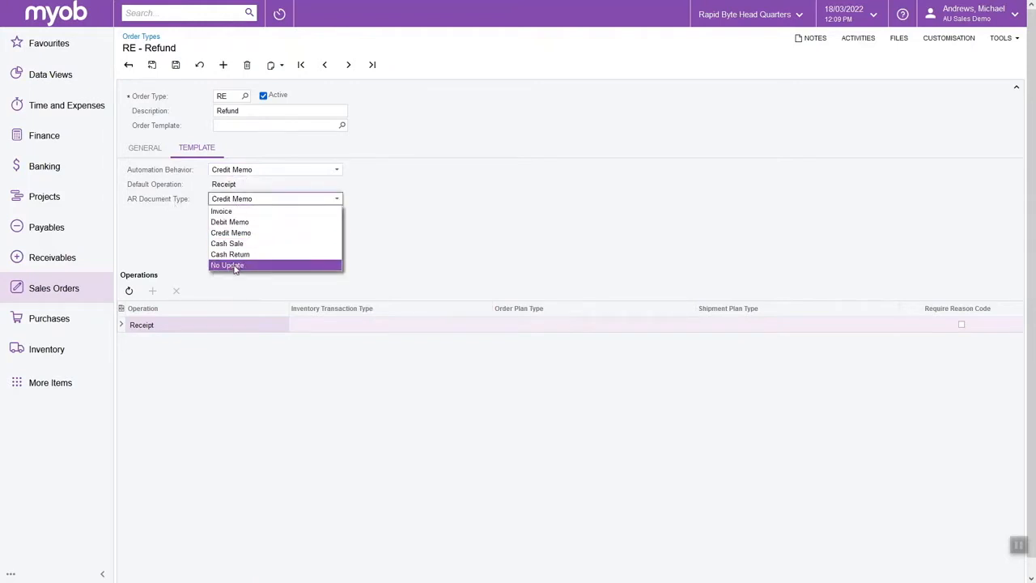
click(506, 229)
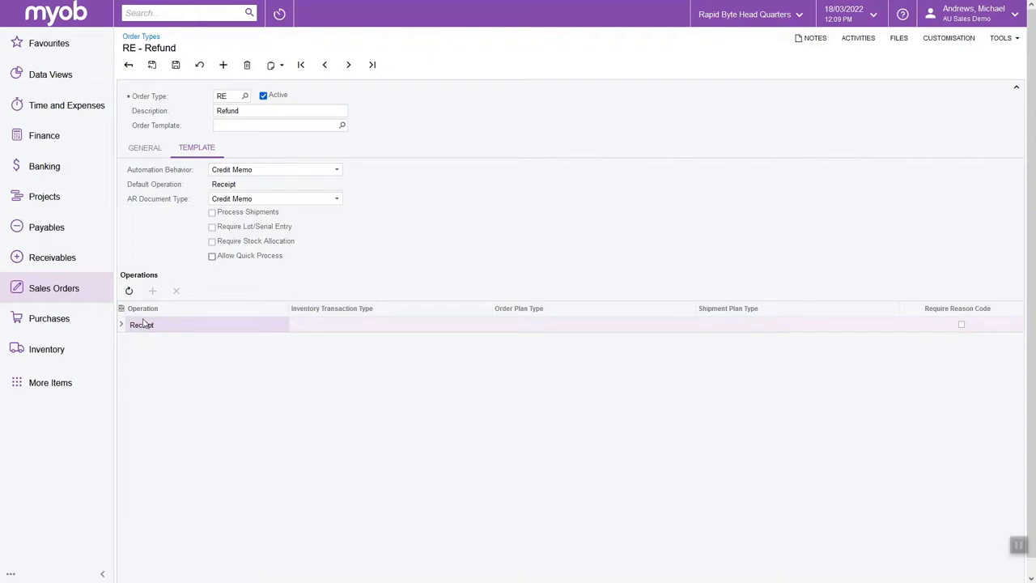
click(144, 148)
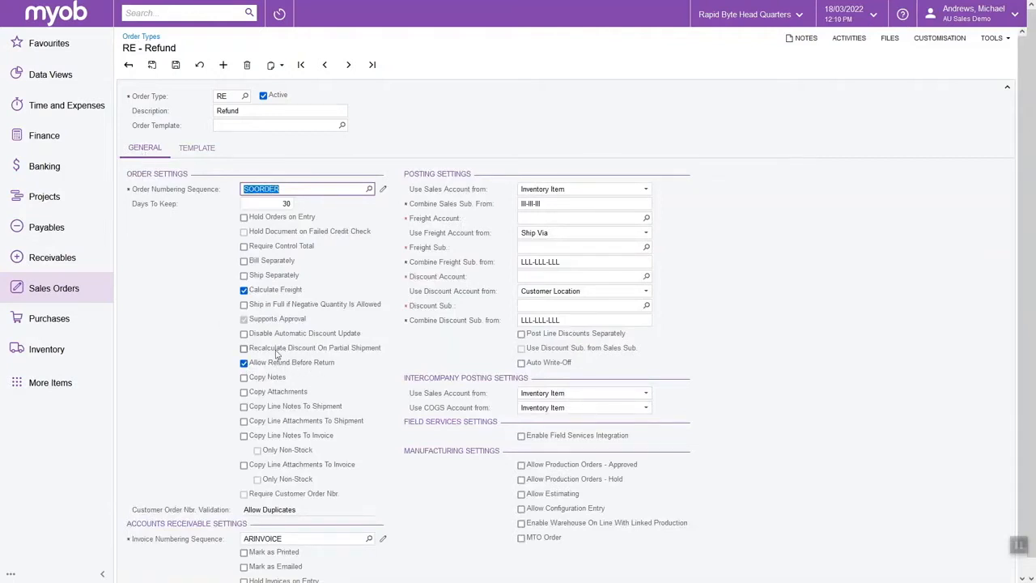
Browse the order type list, pointing out the RC Return for Credit type.
click(244, 98)
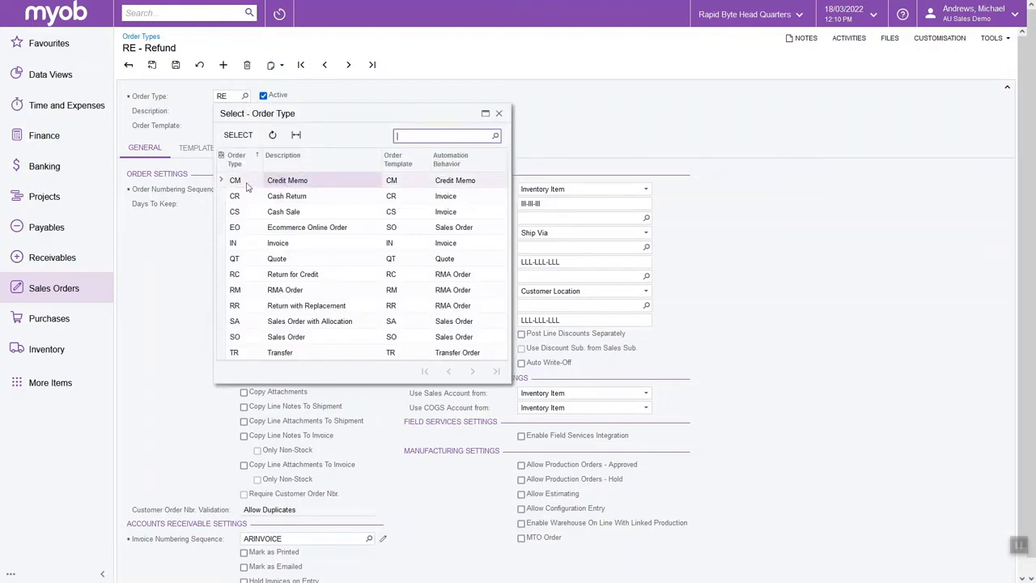
click(261, 277)
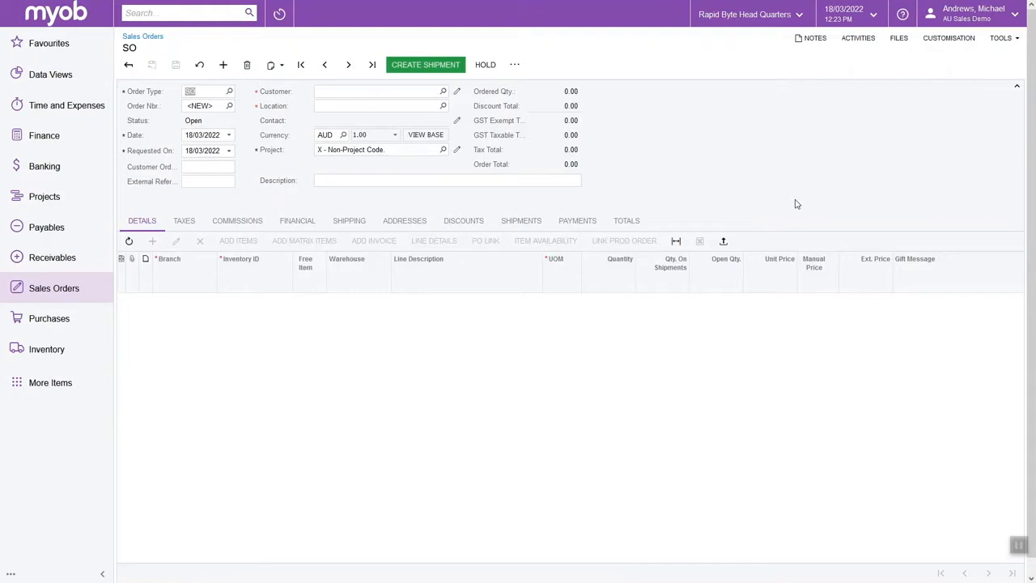
Make the new order a CM Credit Memo for customer BA Industries.
click(229, 93)
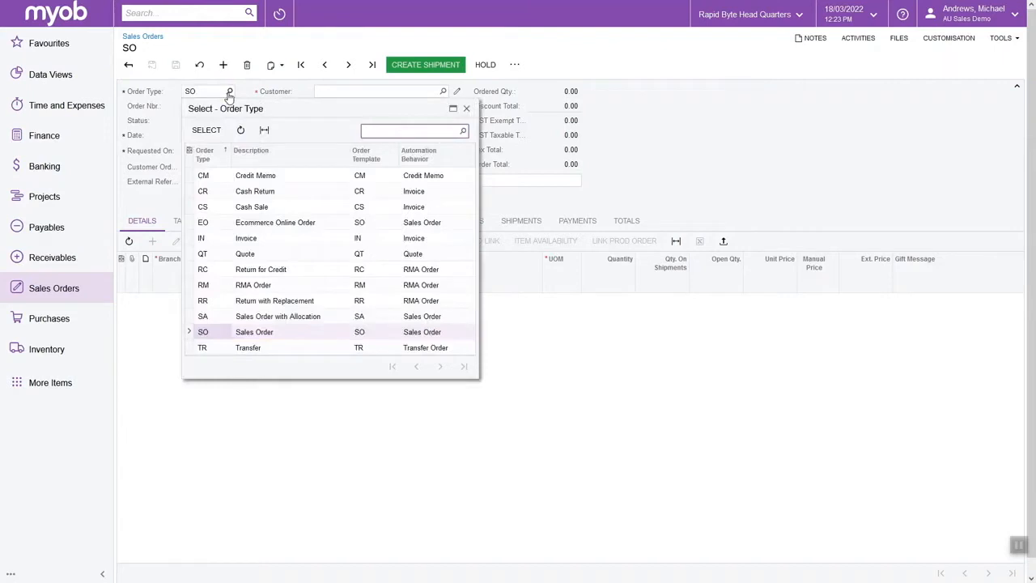
double_click(262, 178)
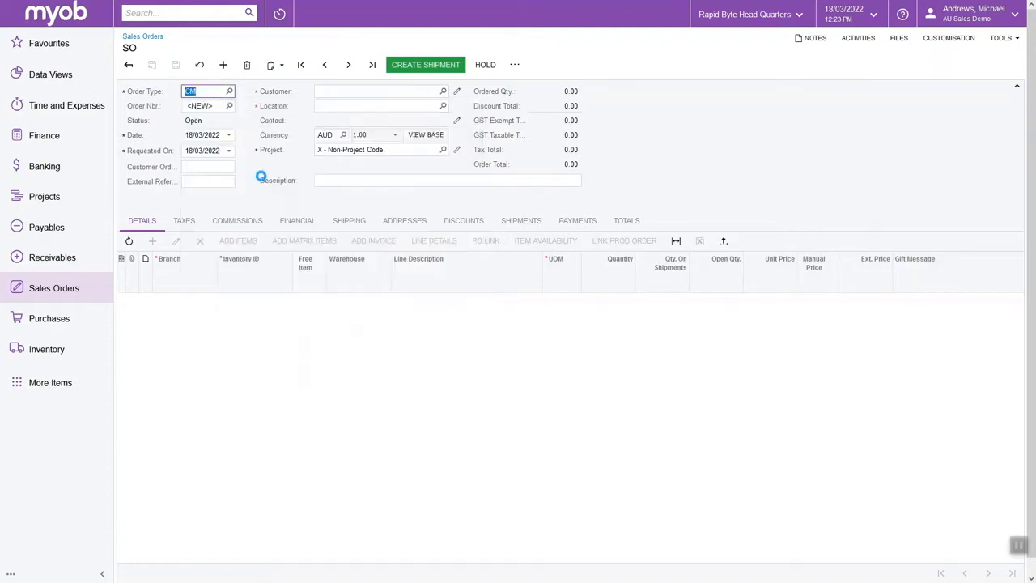
click(443, 91)
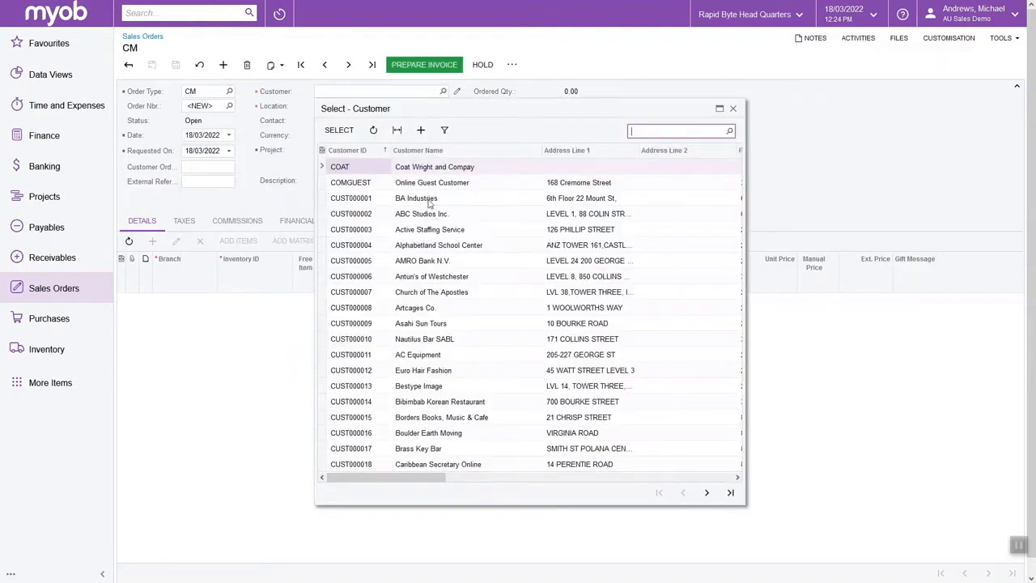
double_click(428, 200)
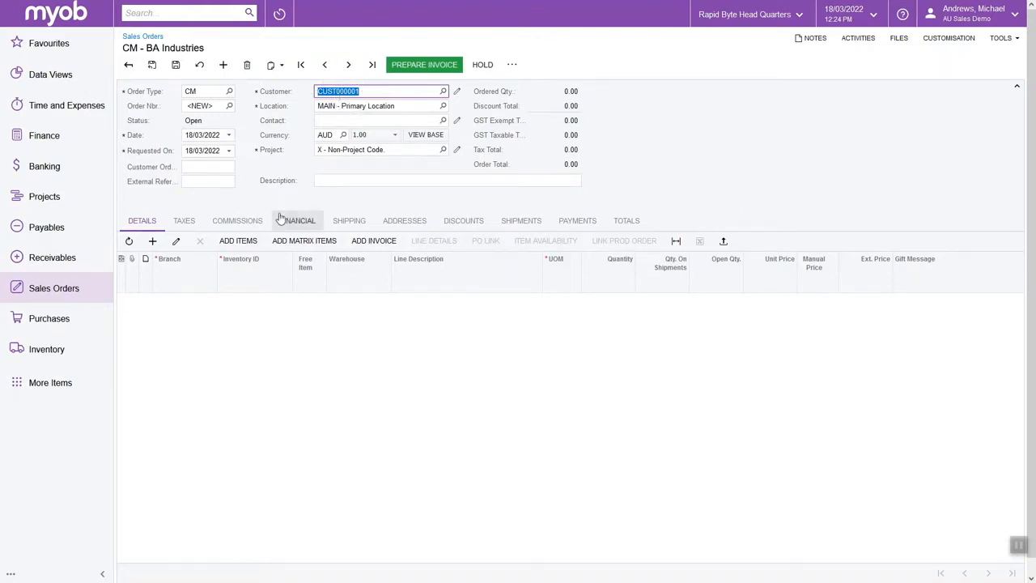
Add the ELE32LED line from invoice 001934 and save credit memo CM 001935 at 449.89.
click(368, 243)
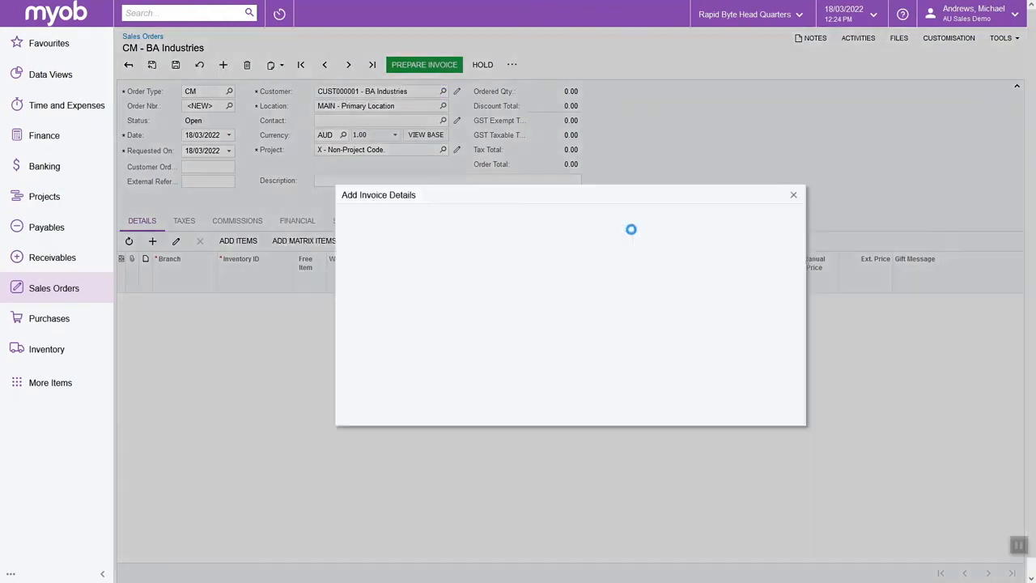
click(477, 238)
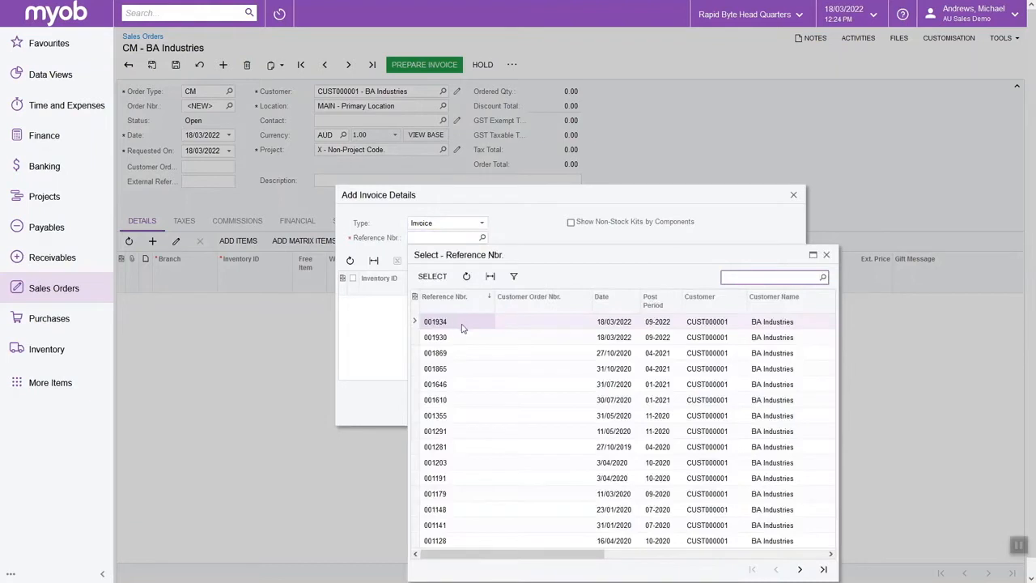
double_click(463, 325)
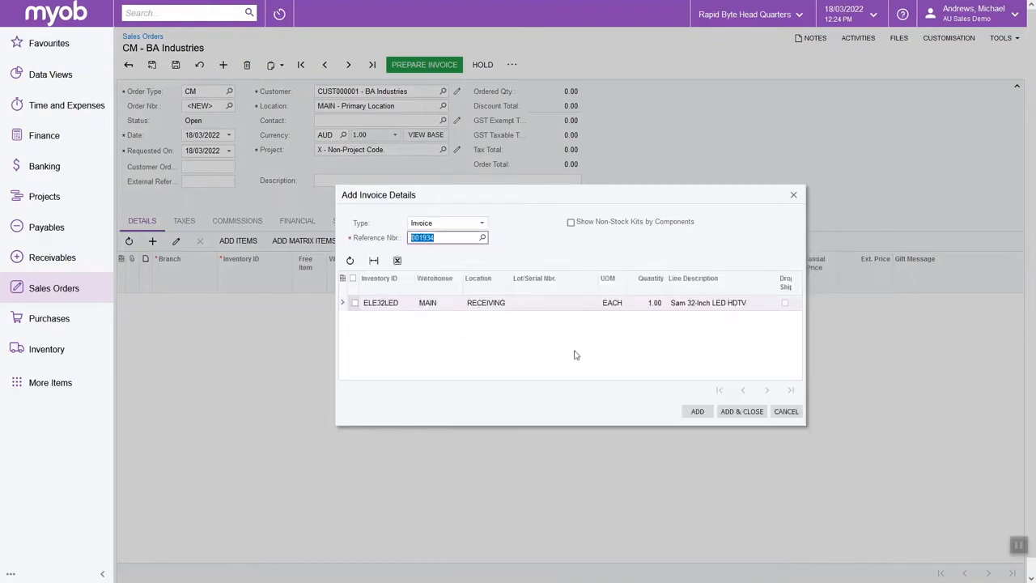
click(355, 303)
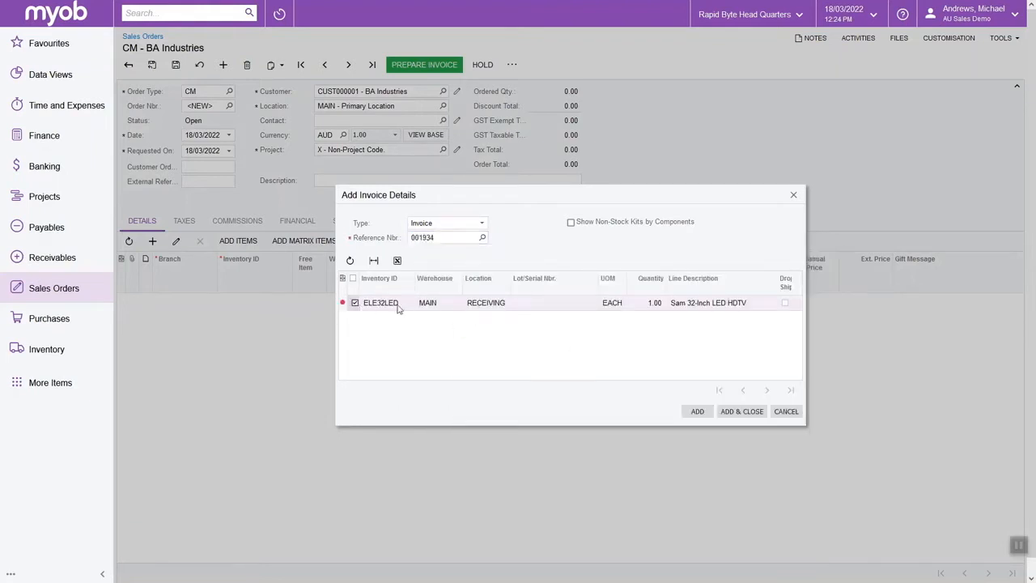
click(746, 411)
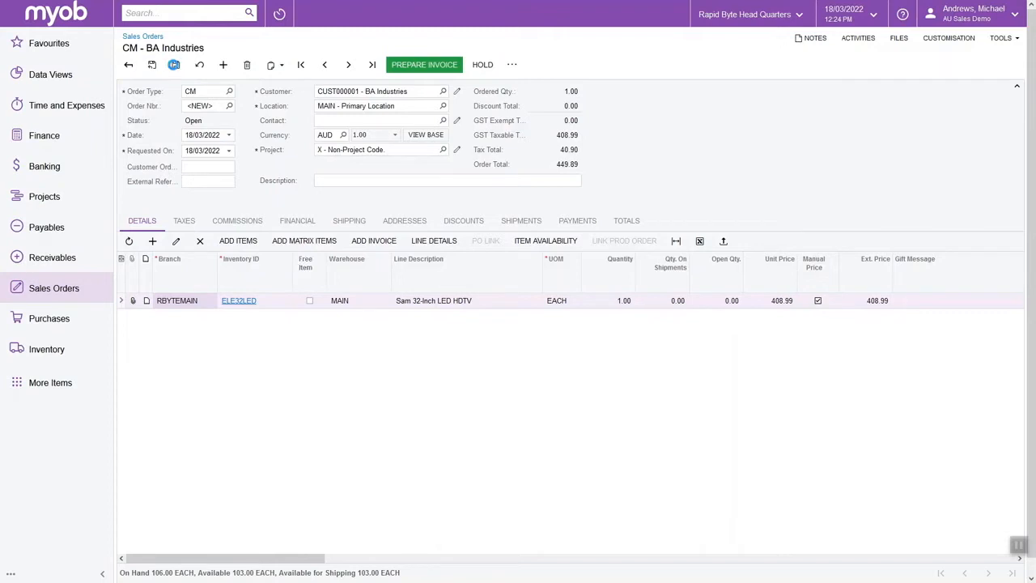
click(173, 64)
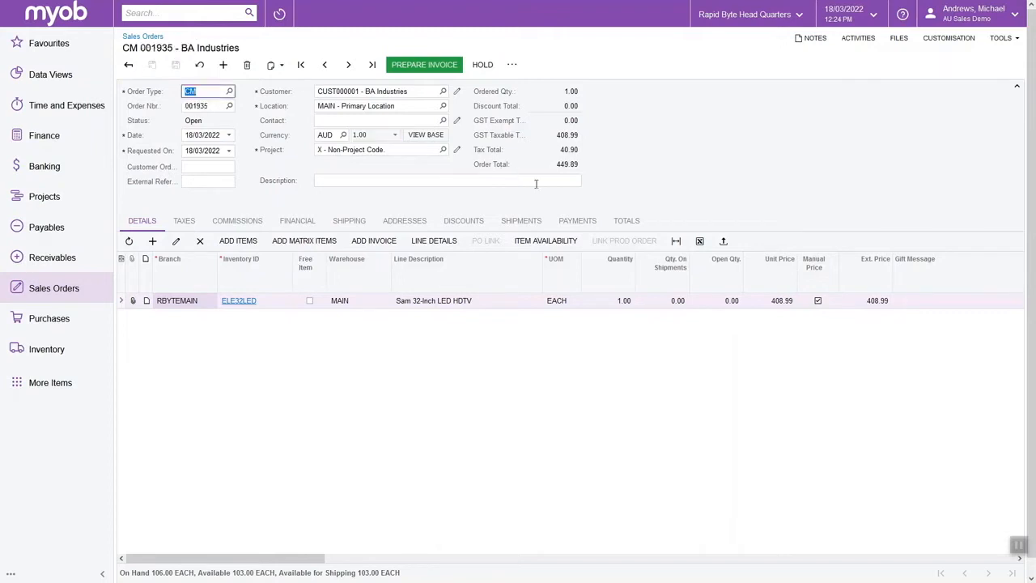
click(577, 221)
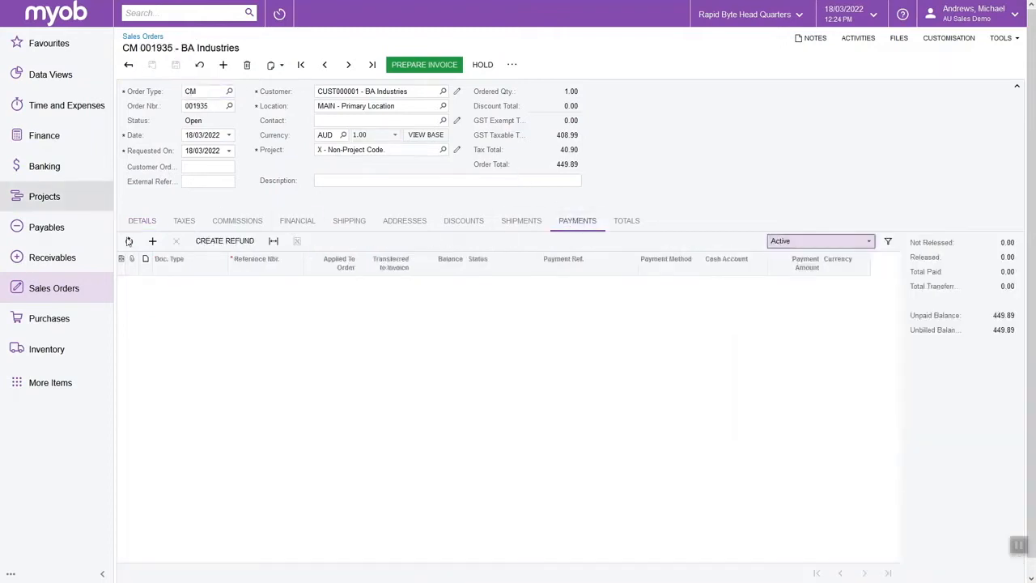
Create a cash refund of 449.89 described 'Customer Refund' with a unique payment reference.
click(234, 242)
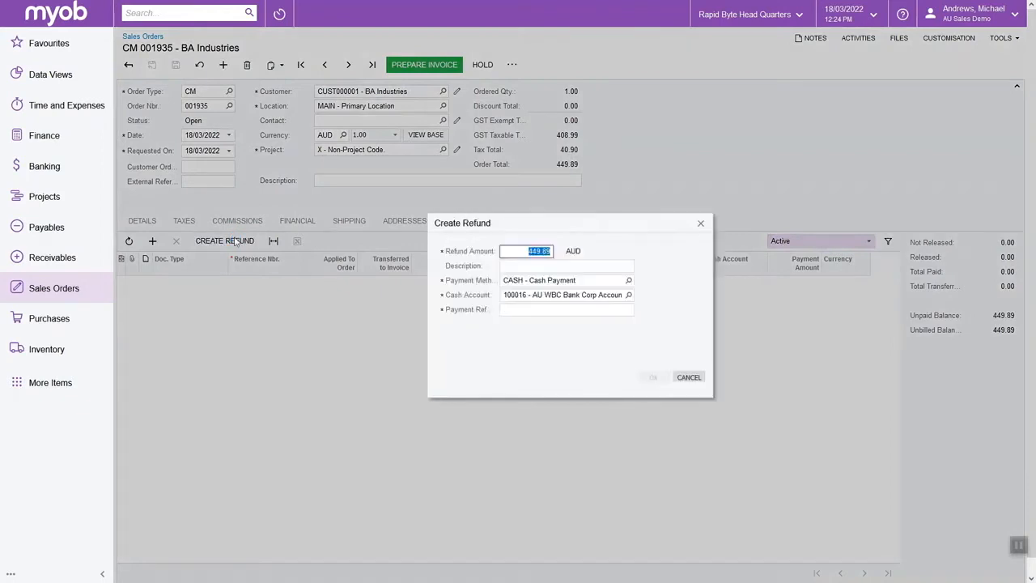
click(539, 266)
text(Customer Refund)
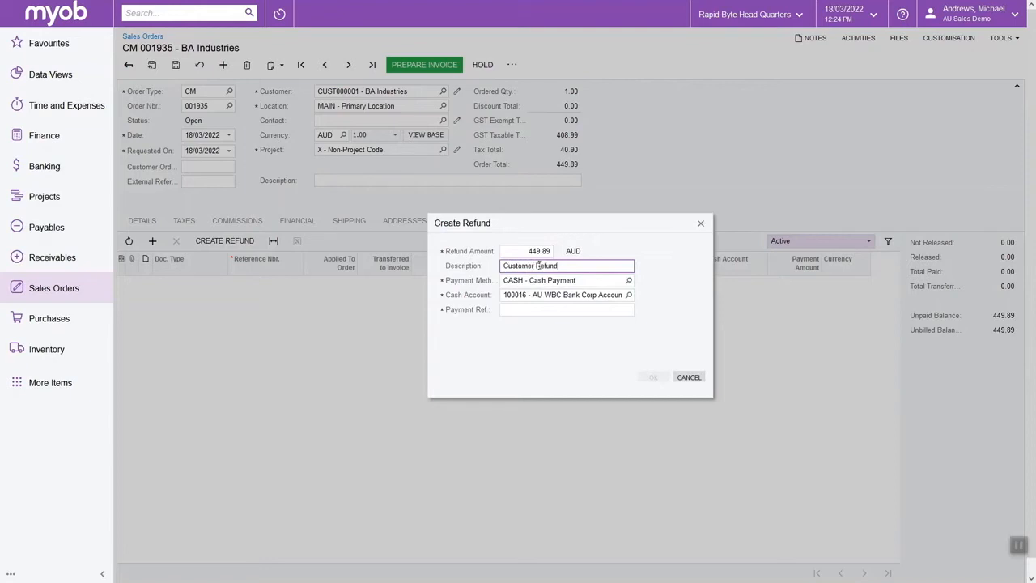
click(554, 311)
text(0000)
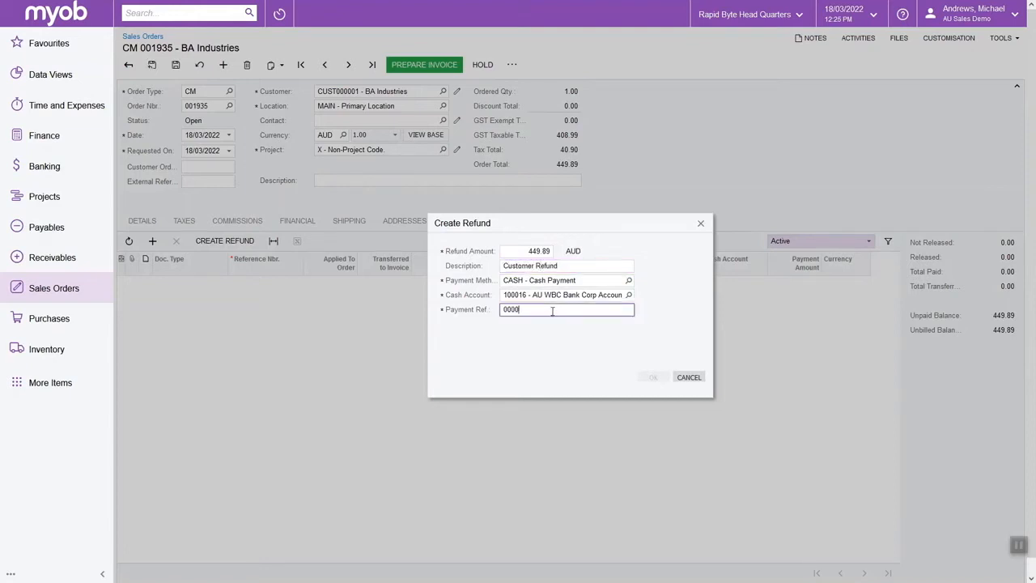
click(646, 295)
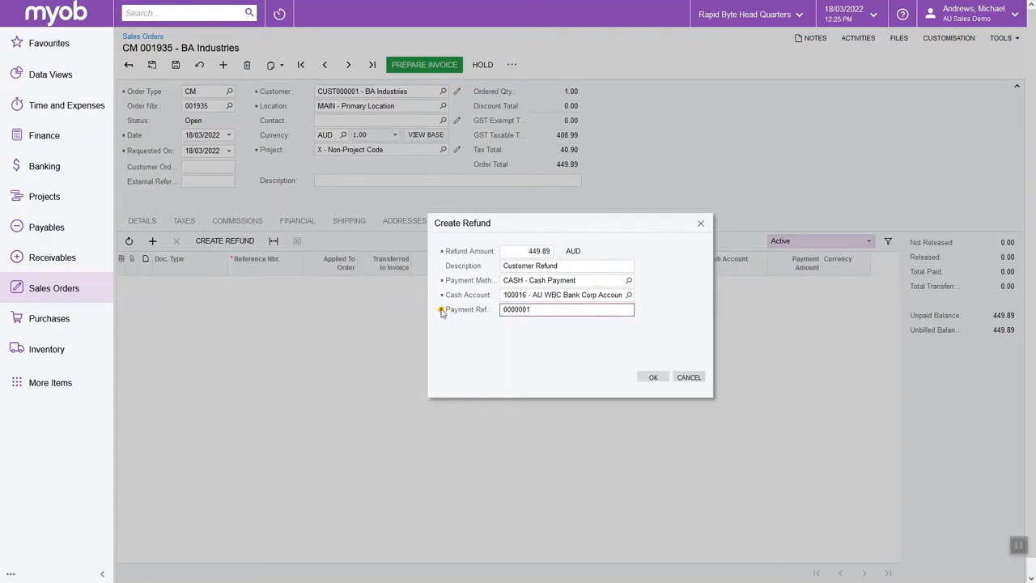
mouse_move(441, 313)
double_click(519, 310)
click(518, 310)
click(652, 377)
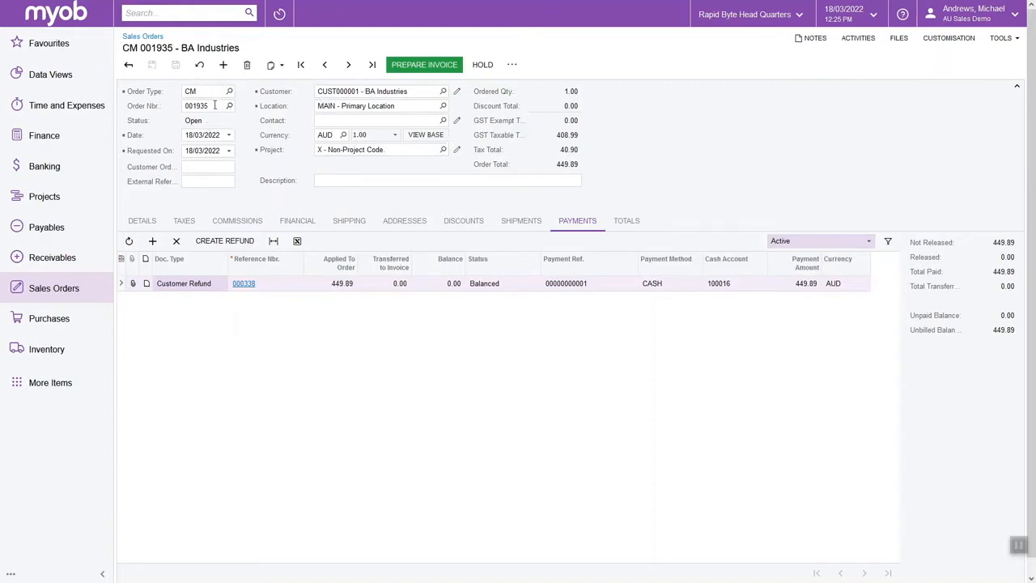
Prepare and release credit memo 001936, then open applied refund 000338.
click(433, 64)
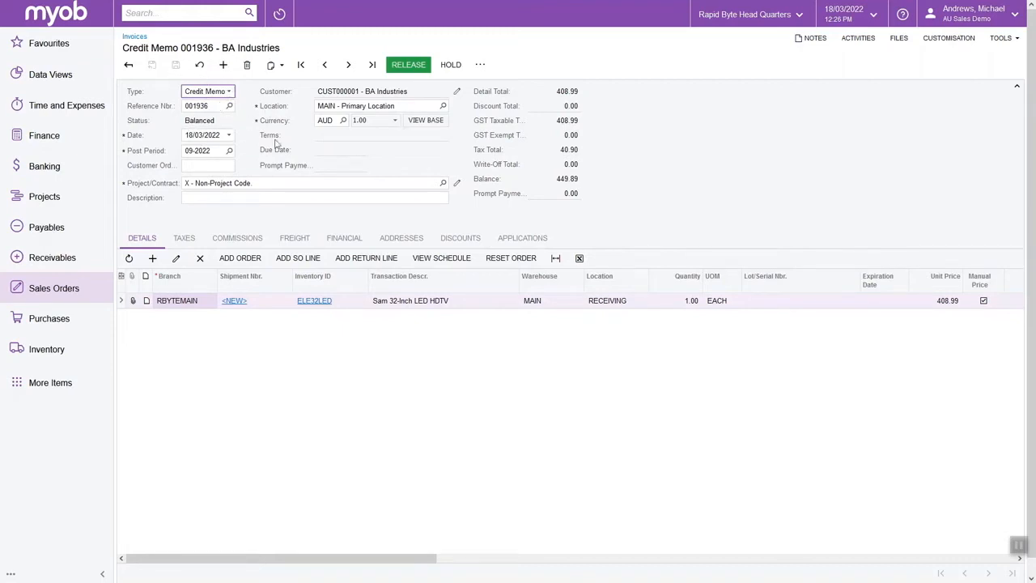
click(410, 69)
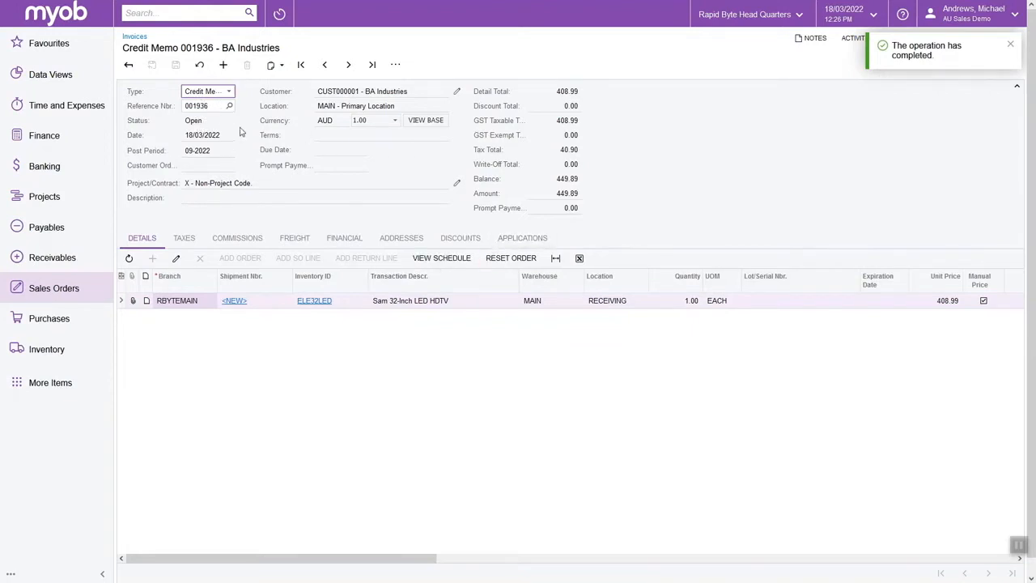
click(510, 238)
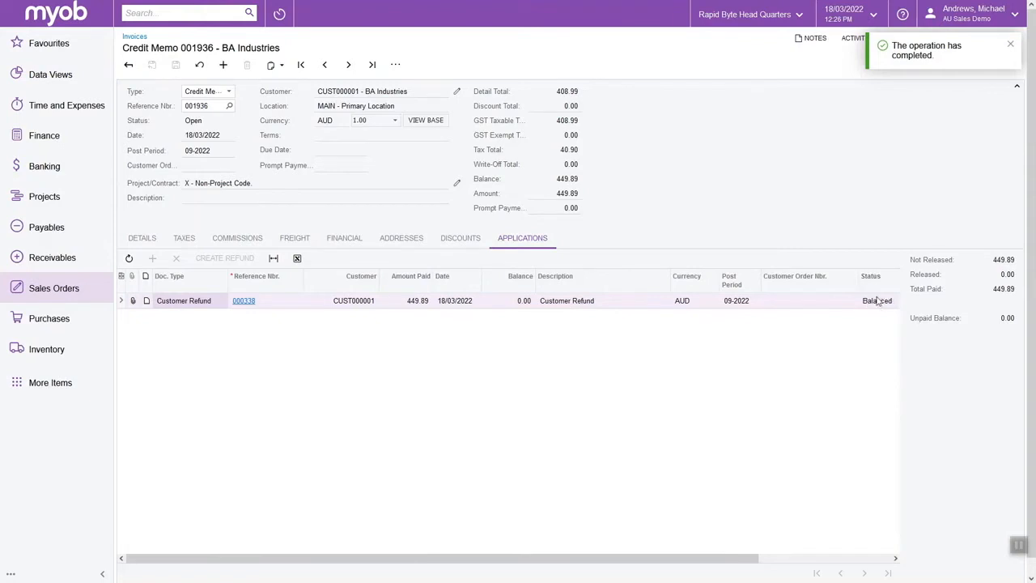
click(237, 301)
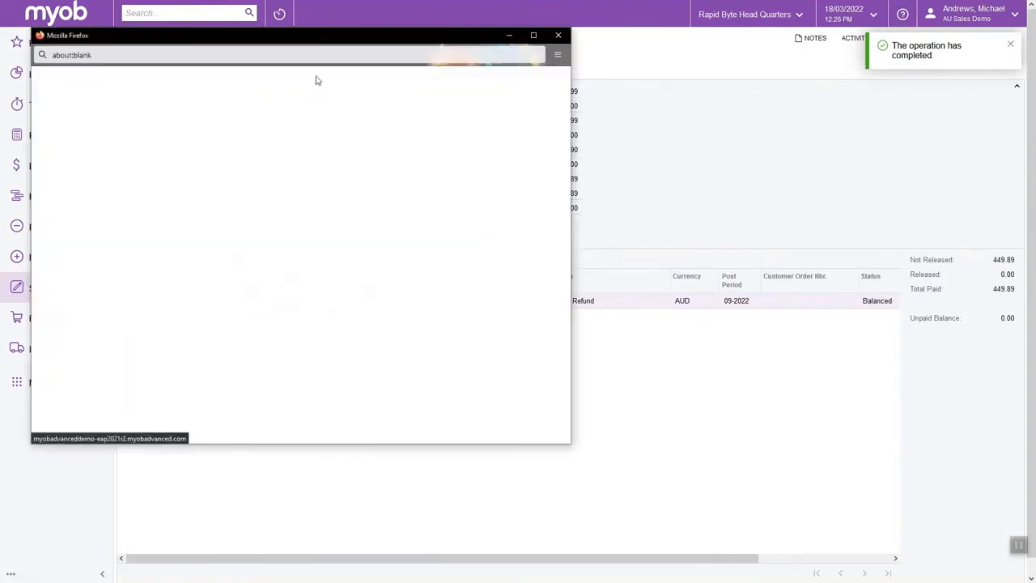
Release refund 000338, confirm it settles order CM 001935, and close its window.
drag(324, 42, 666, 51)
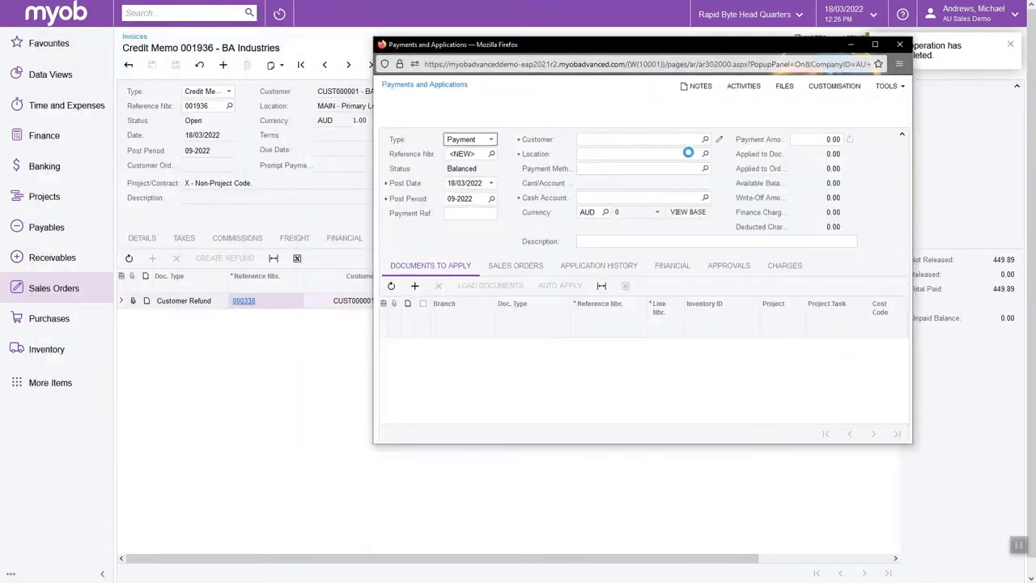
click(641, 115)
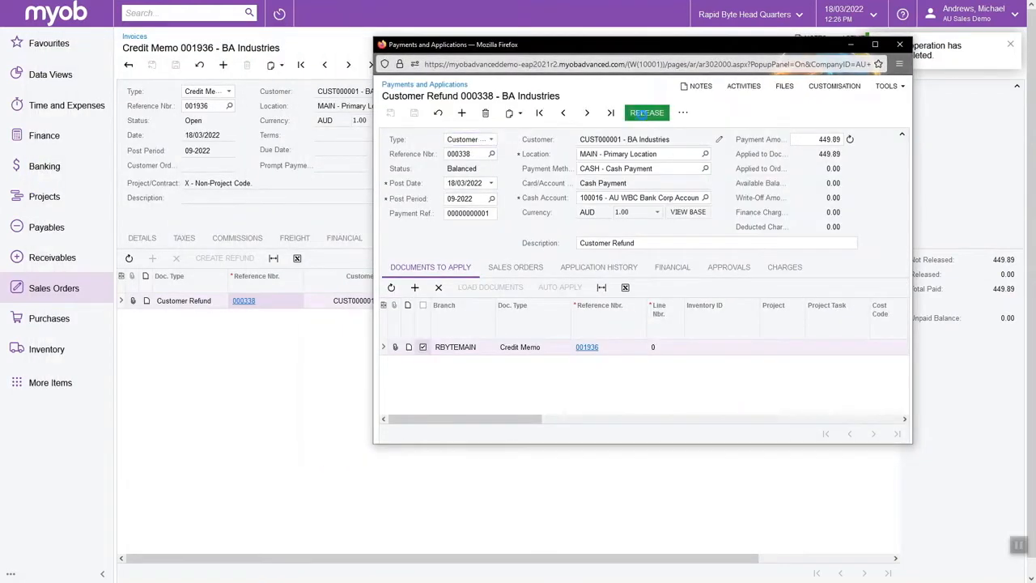
click(518, 268)
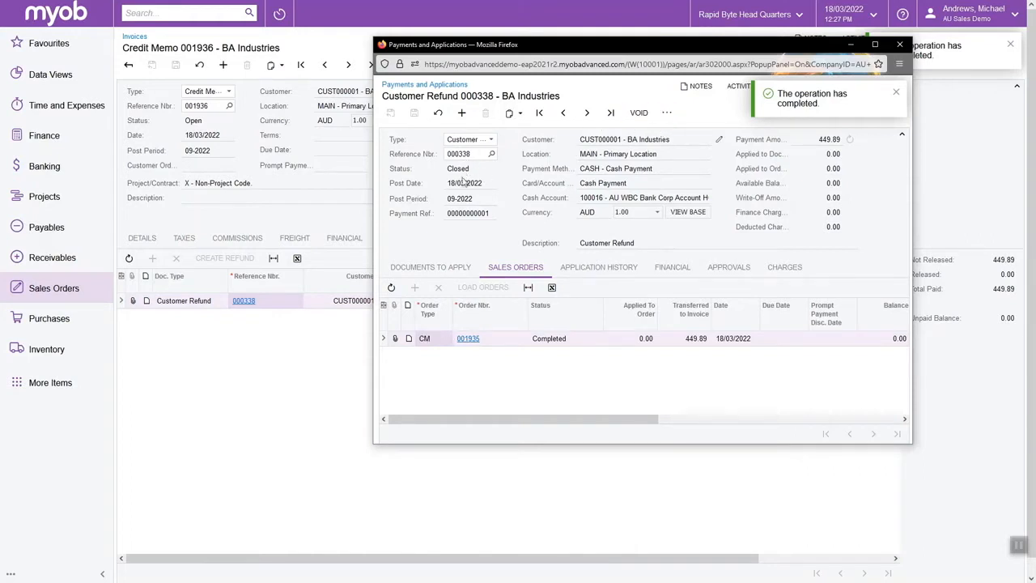
click(900, 43)
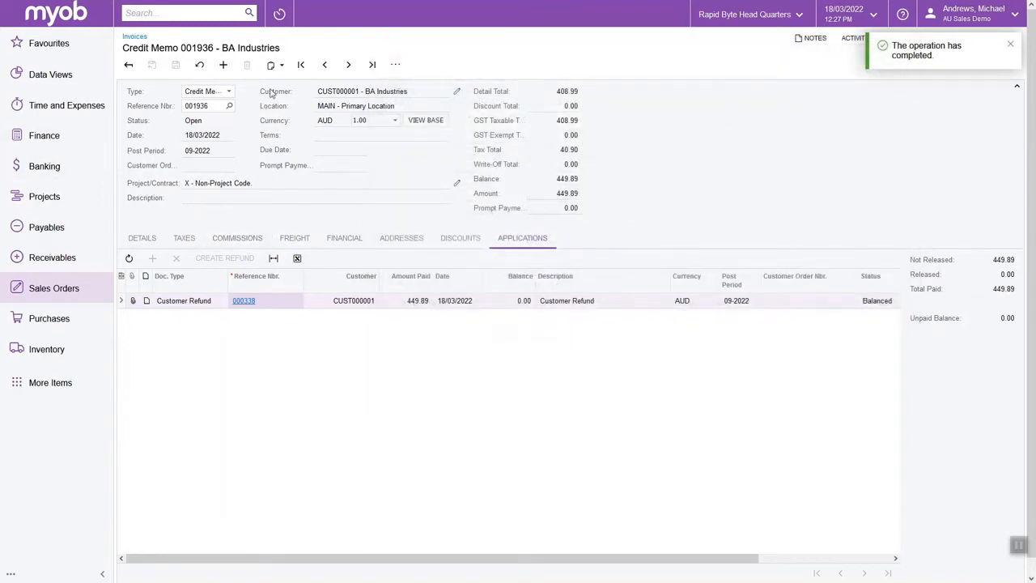
Open credit memo 001938 for BA Industries and view its Applications.
click(197, 64)
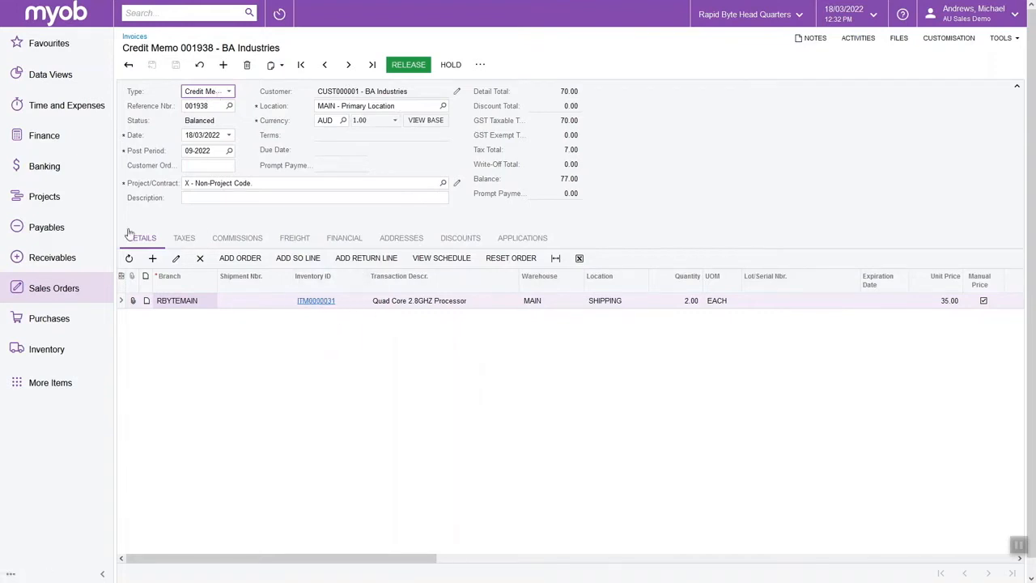
click(524, 238)
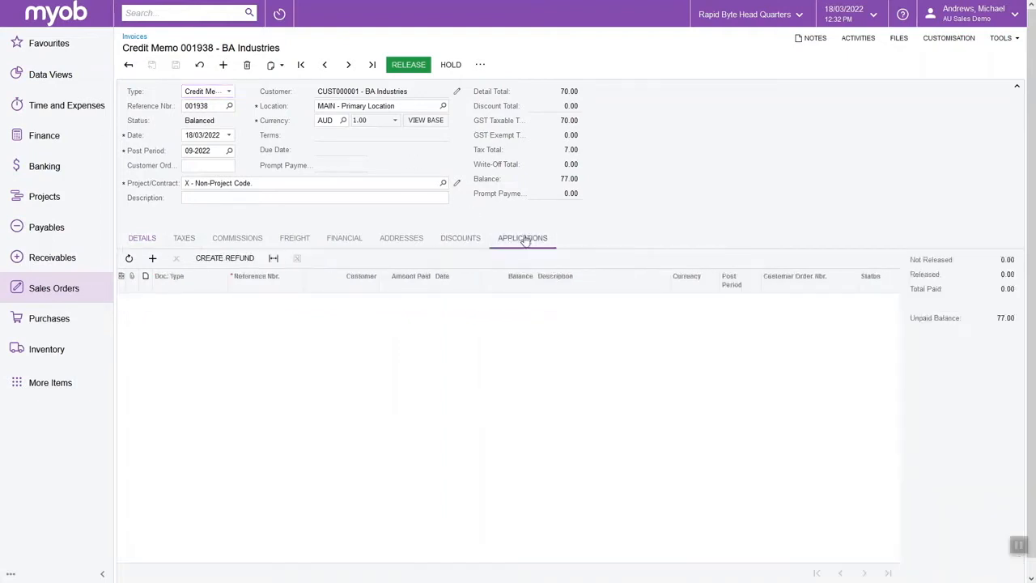
Create a 77.00 cash refund described 'REfund under warranty' with a payment reference.
click(245, 261)
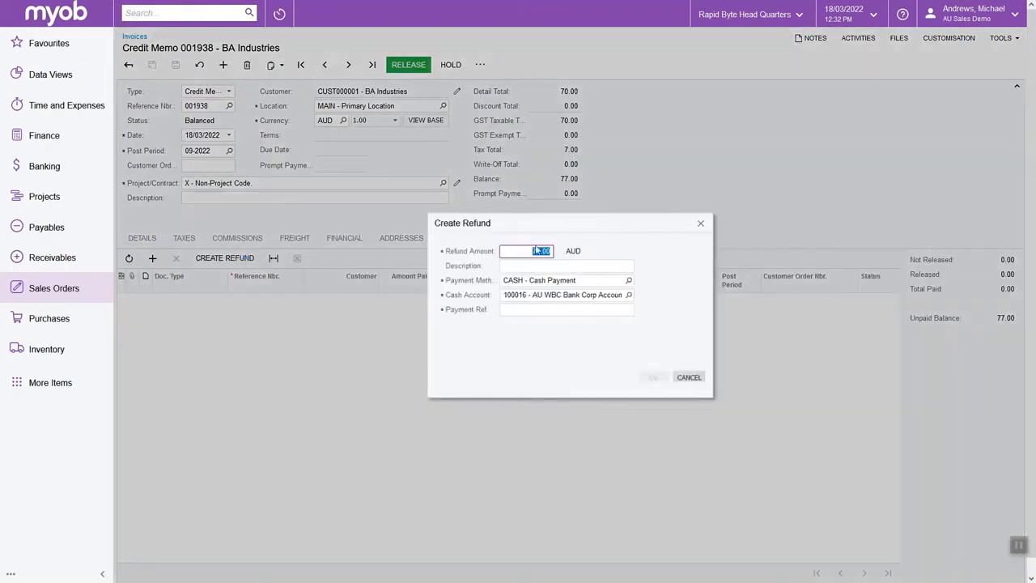
click(544, 269)
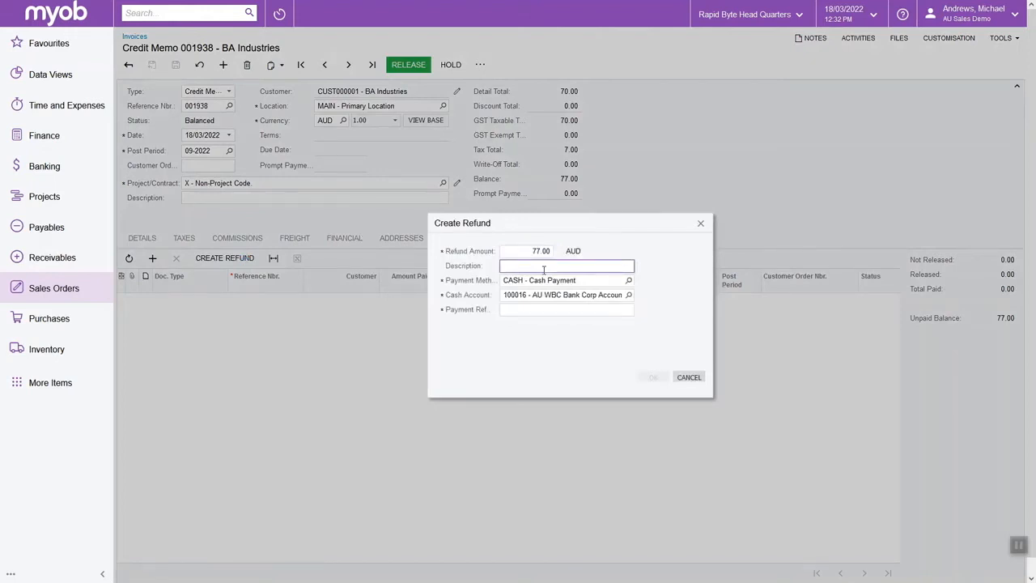
text(RE)
text(fund under war)
text(ranty)
key(Tab)
key(Tab)
text(70980989898)
click(645, 336)
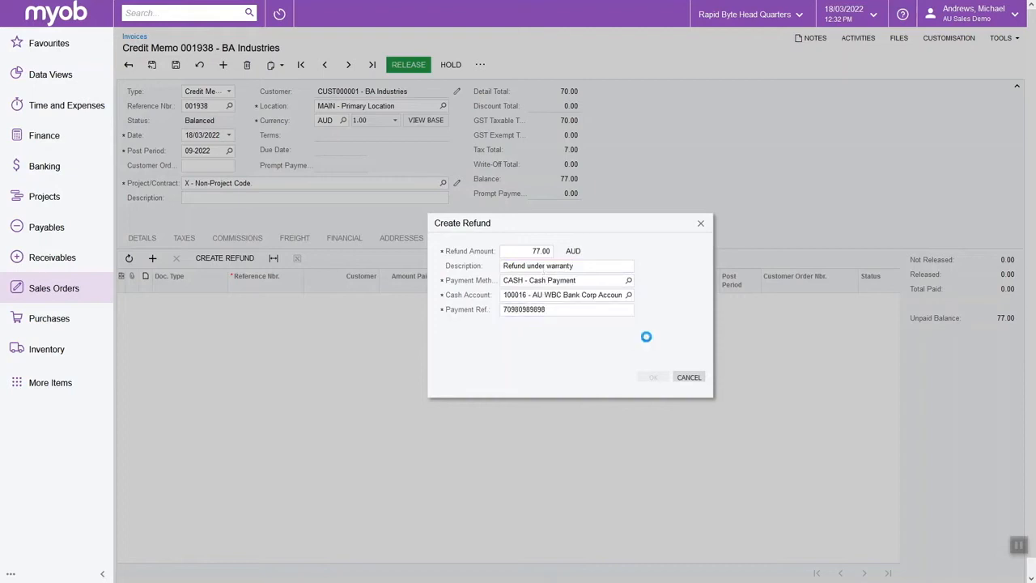
click(652, 377)
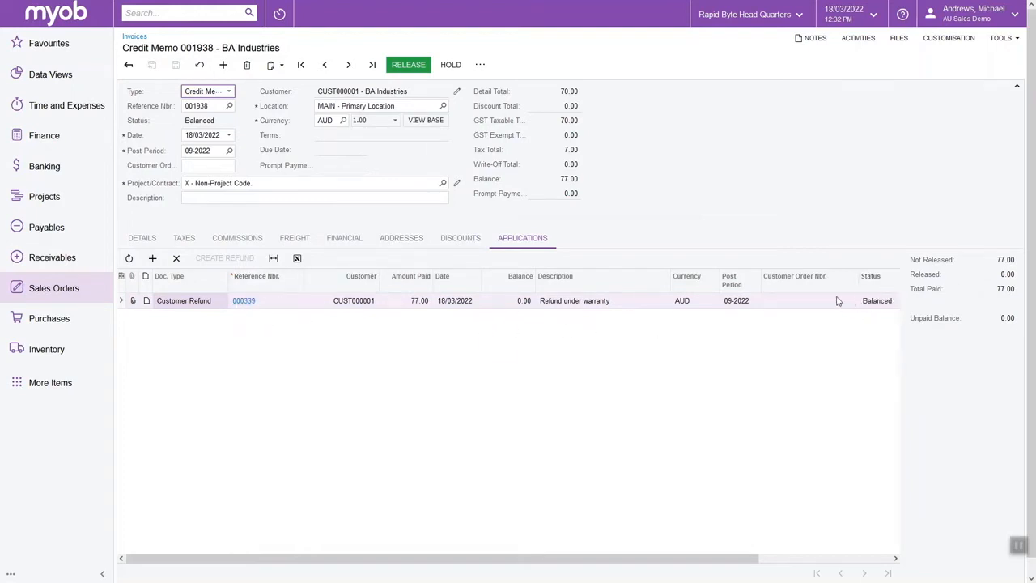
Open refund 000339 in its own window and release it.
click(245, 300)
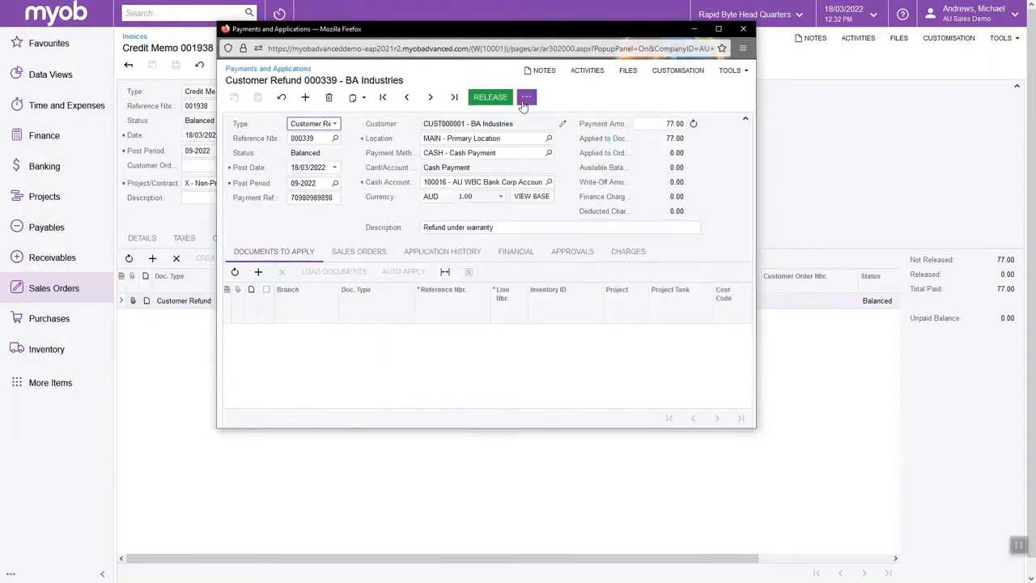
click(491, 98)
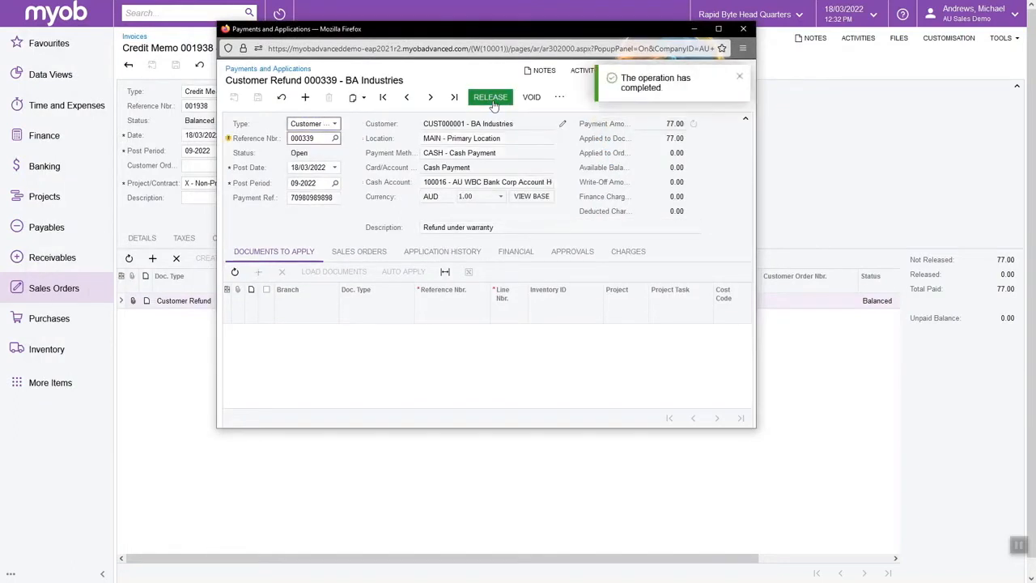
click(680, 168)
Review the refund's linked sales orders and documents, close it, and release credit memo 001938.
click(350, 253)
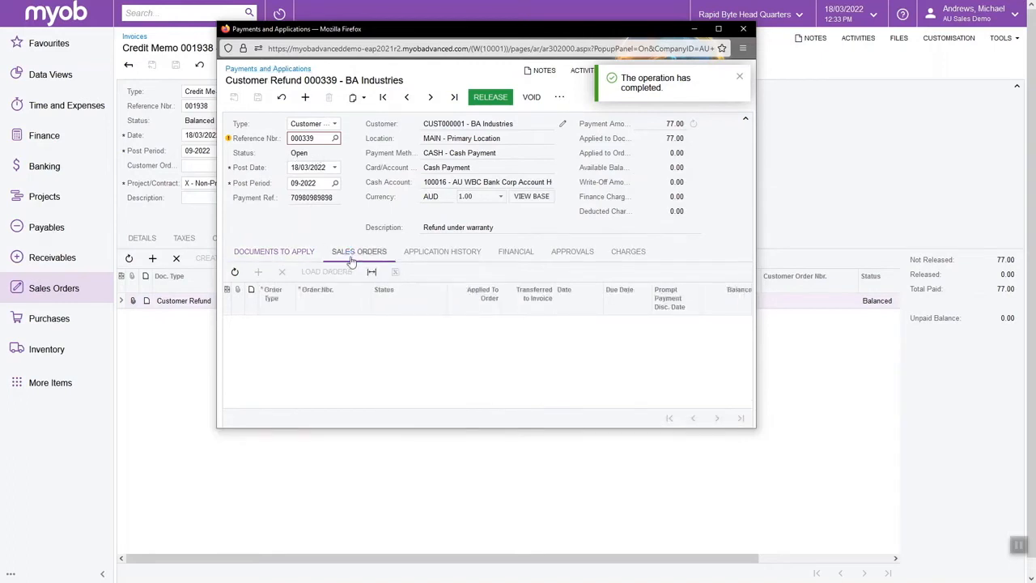
click(274, 251)
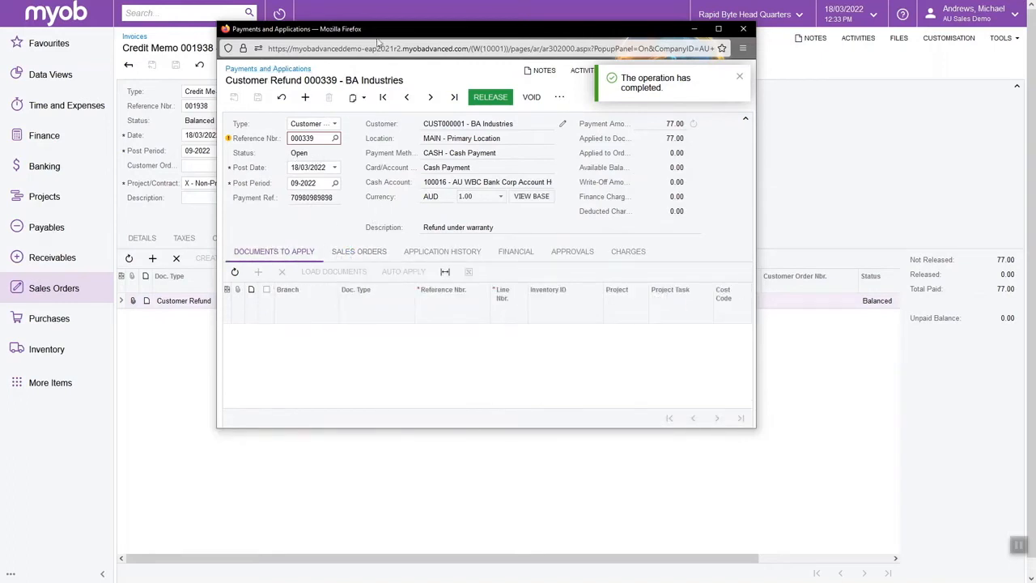
drag(486, 38, 715, 130)
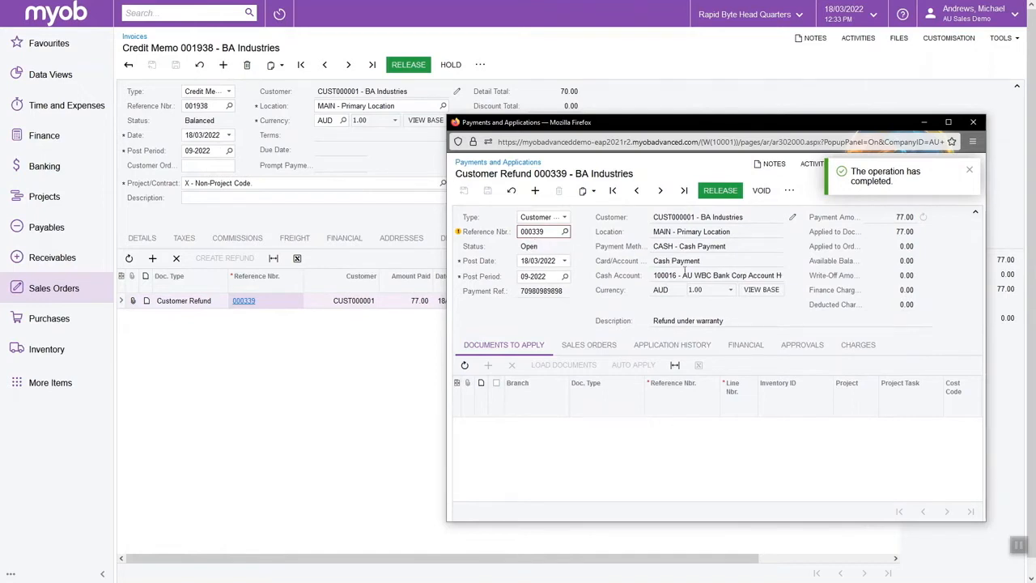
click(973, 122)
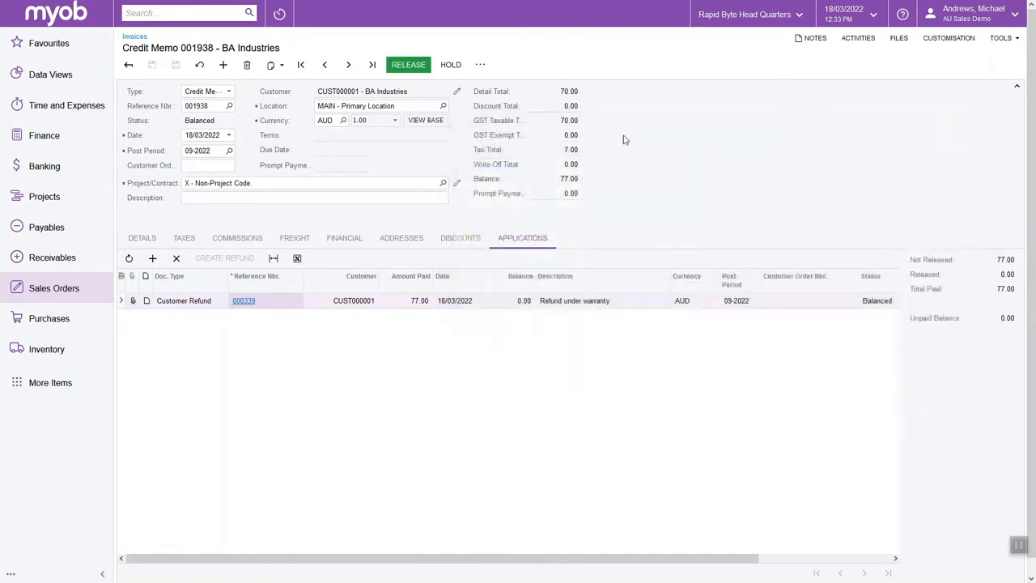
click(409, 66)
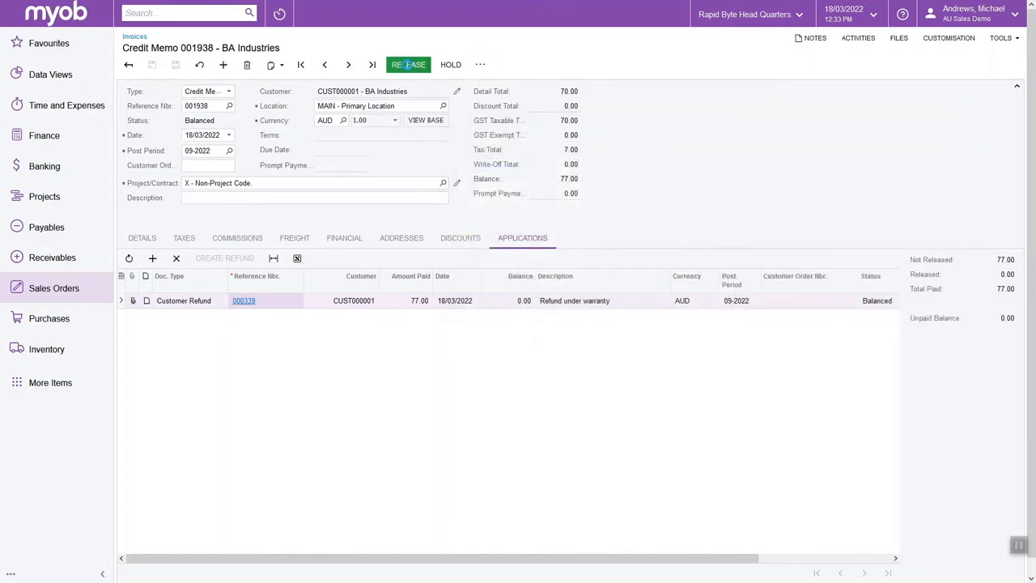
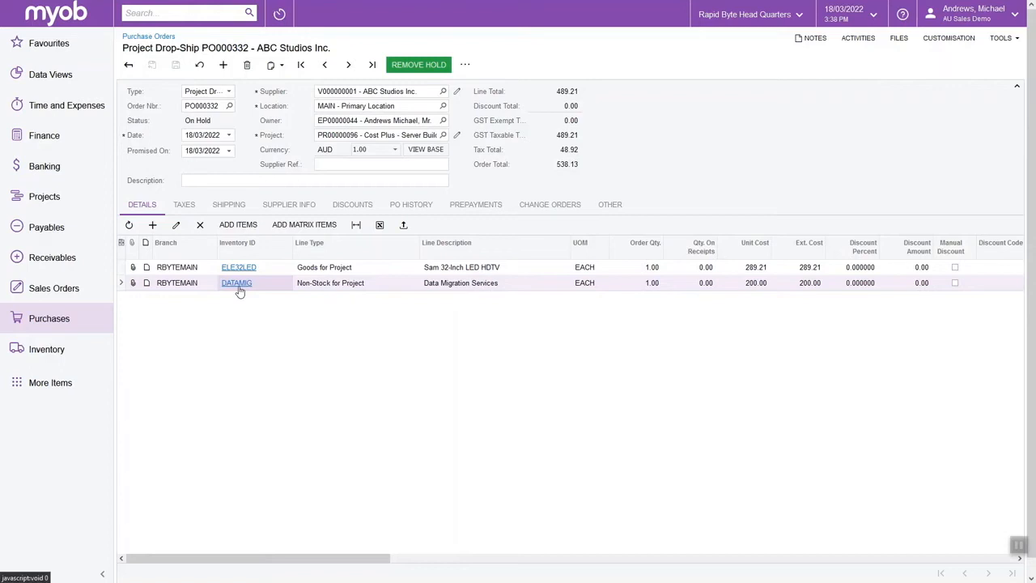
View the purchase order's shipping details on its Shipping tab.
click(229, 206)
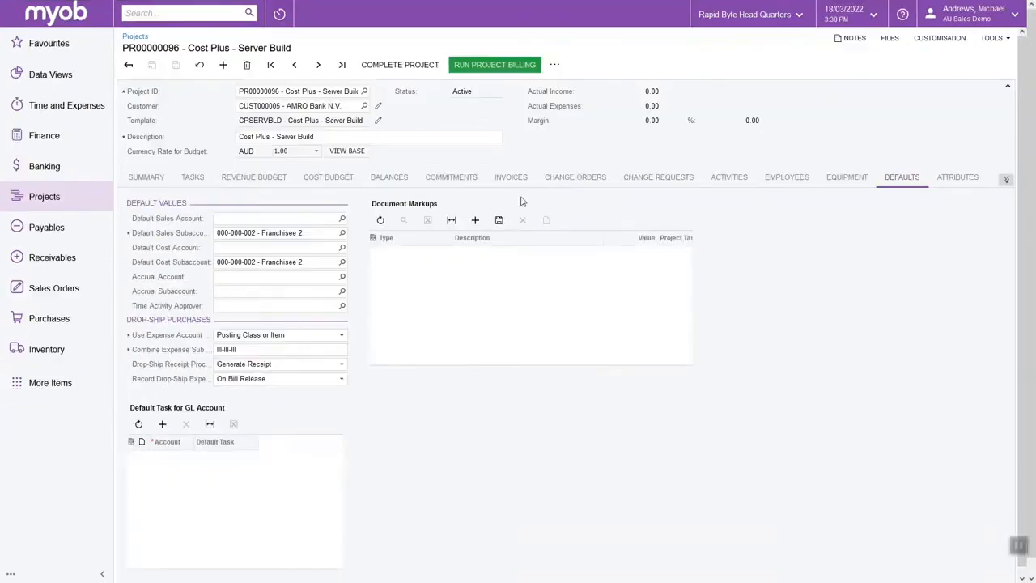
Review the project's Summary and Defaults, checking expense account source, drop-ship receipt and expense-recording options.
click(146, 177)
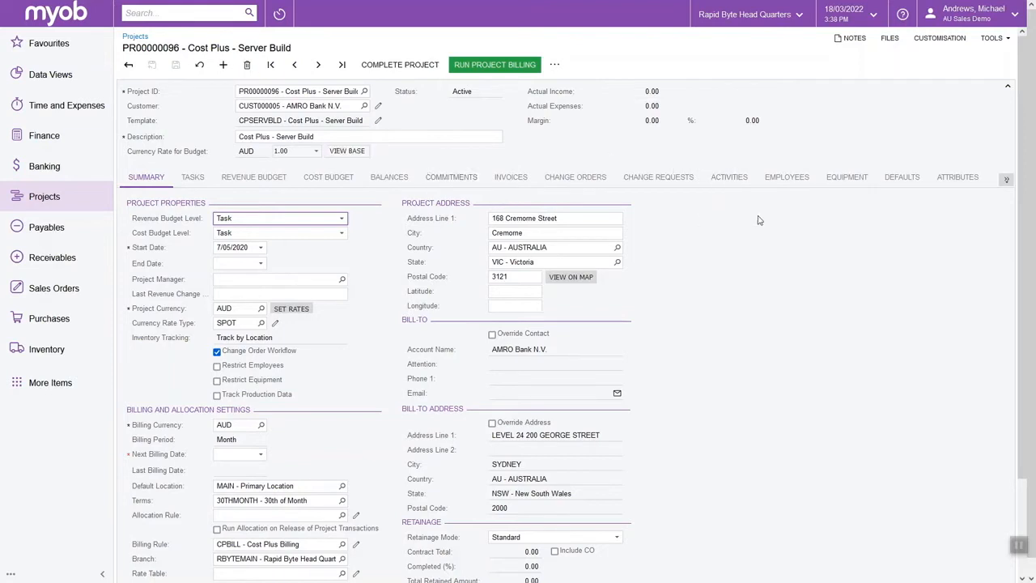
click(902, 180)
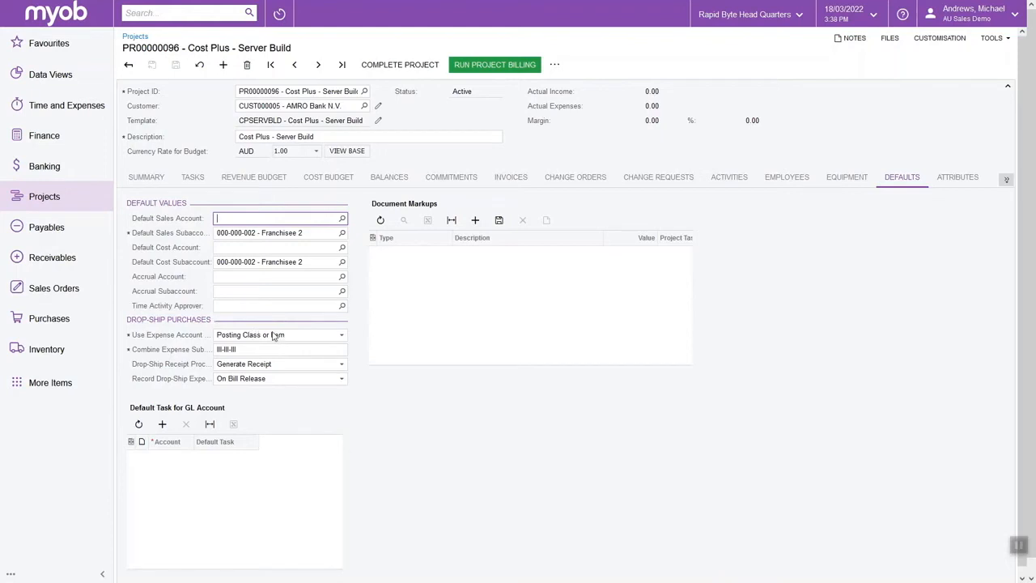
click(297, 337)
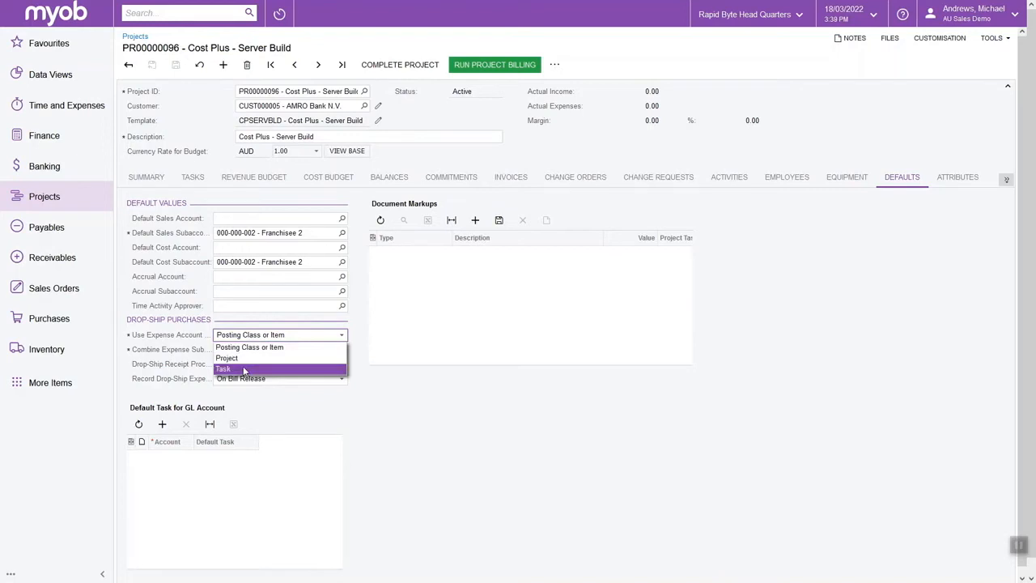
click(442, 407)
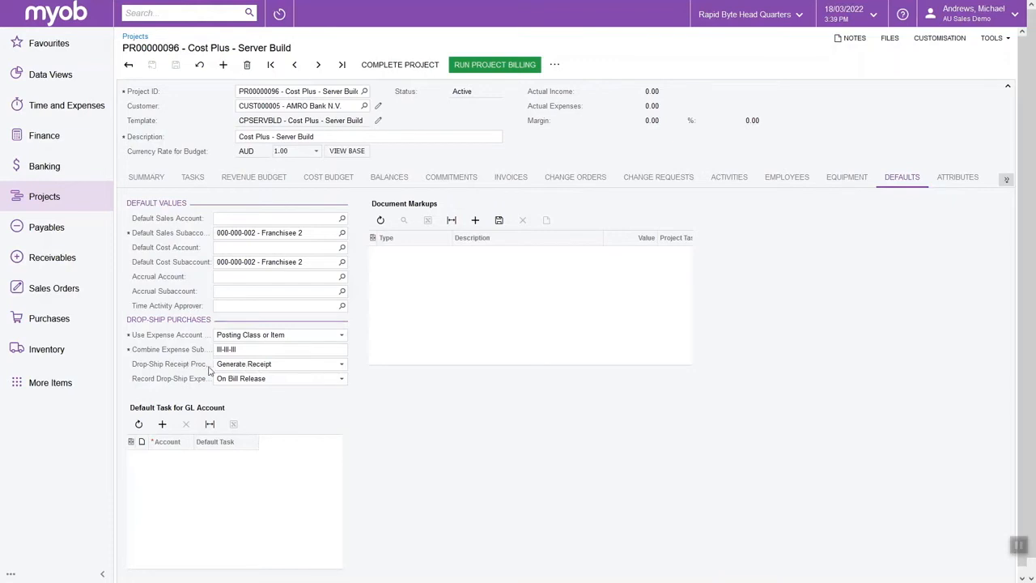
click(260, 365)
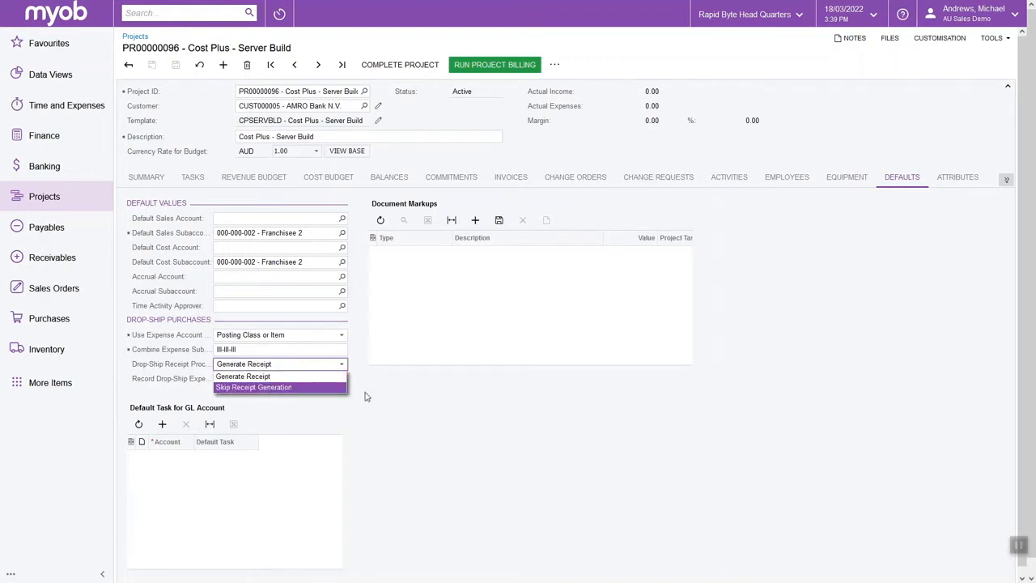
click(415, 409)
click(244, 380)
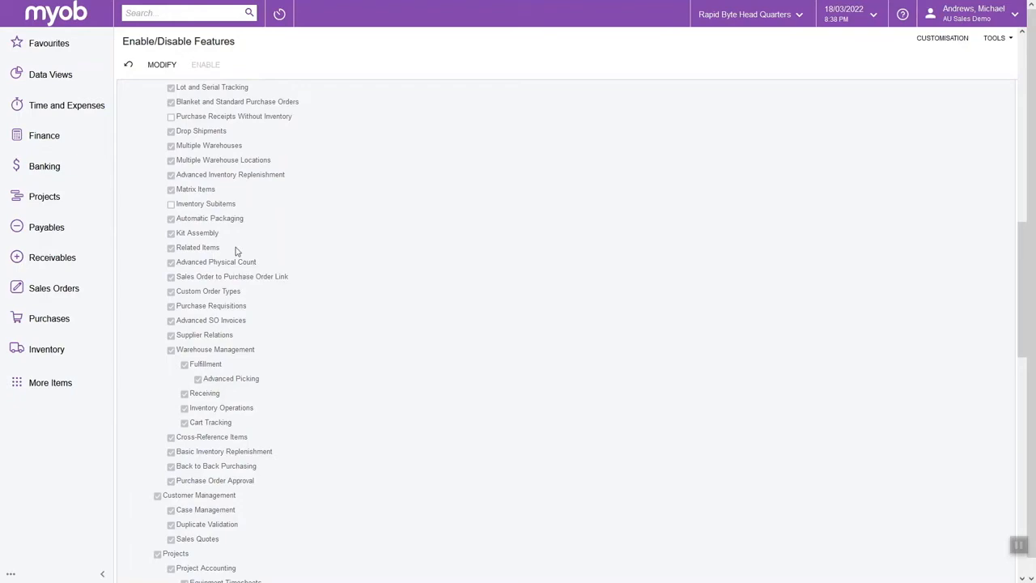
Switch to the CHICKENBURGER stock item page.
key(F11)
key(ctrl+Tab)
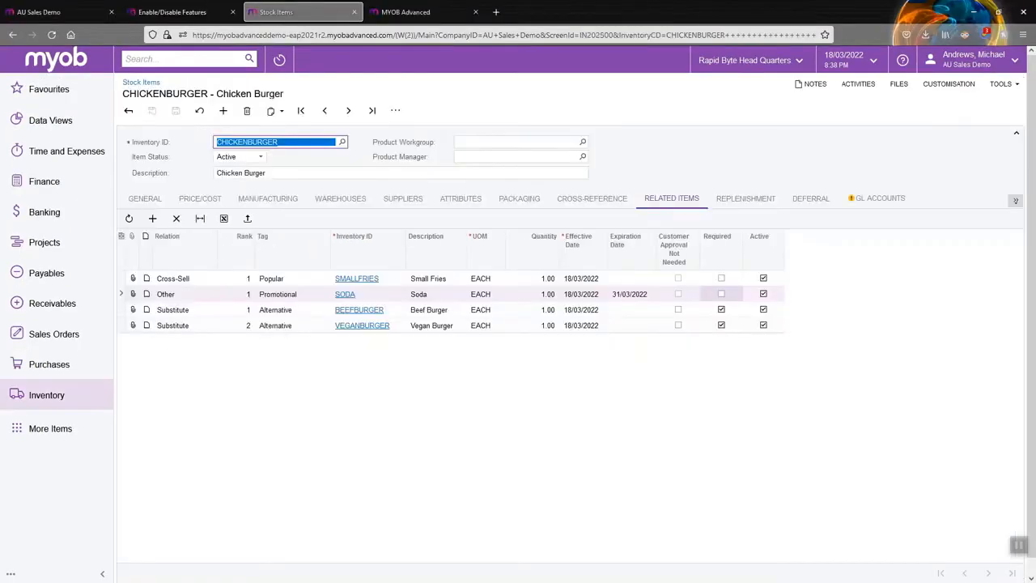
key(F11)
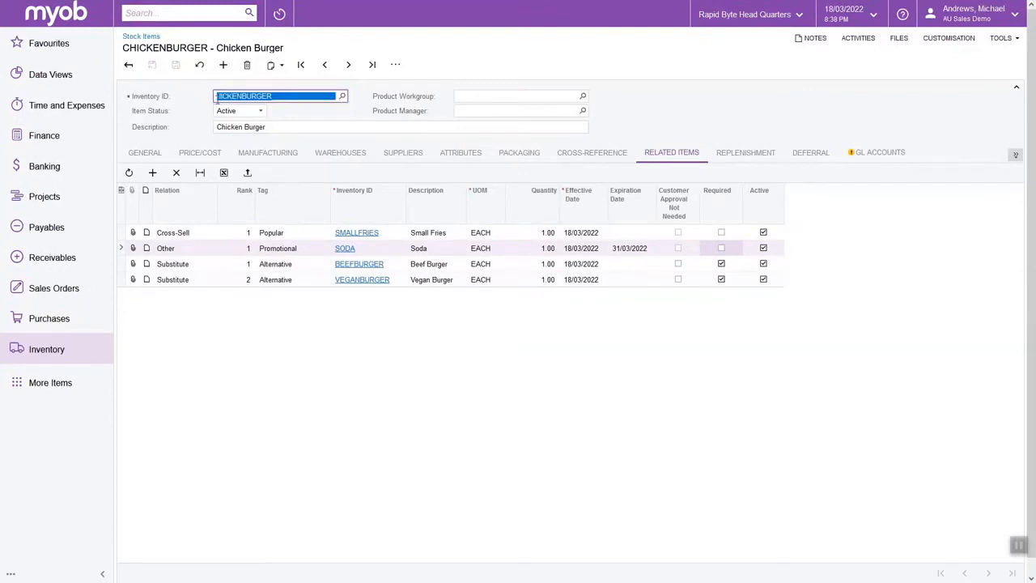
click(333, 126)
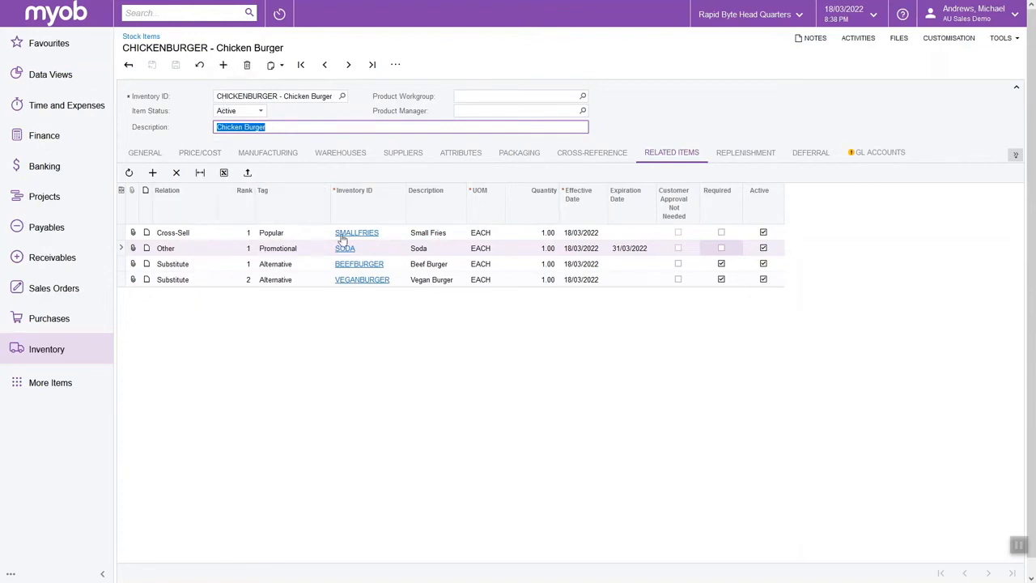
Walk through its related items (Small Fries, Beef Burger, Vegan Burger, Soda), leaving Soda's relation unchanged.
click(410, 234)
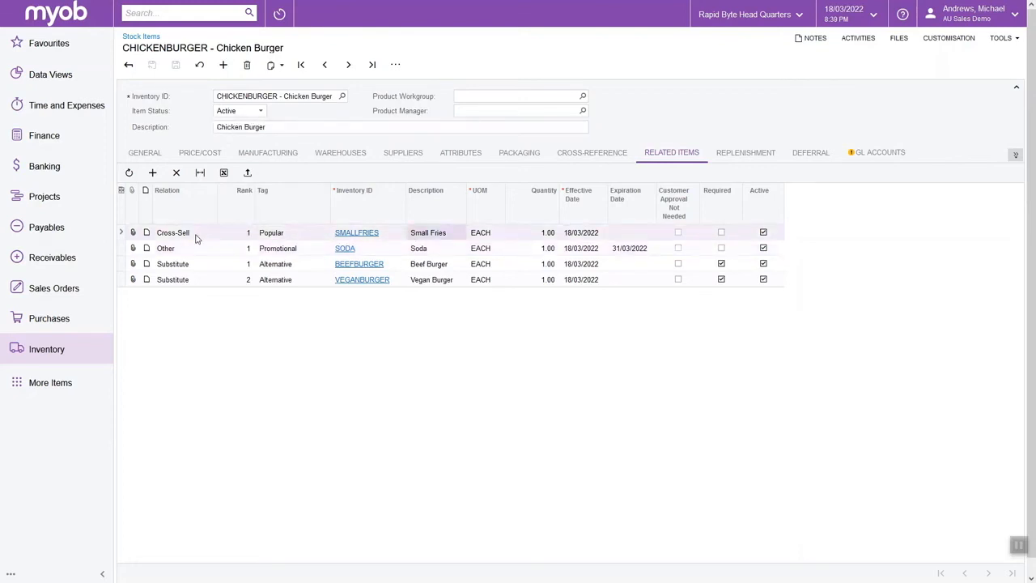
click(393, 268)
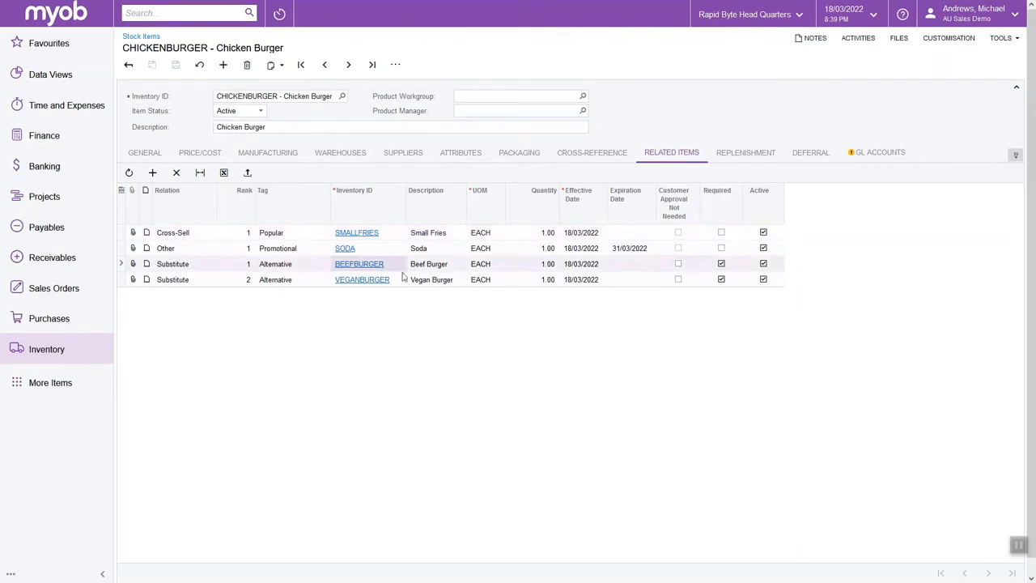
click(406, 282)
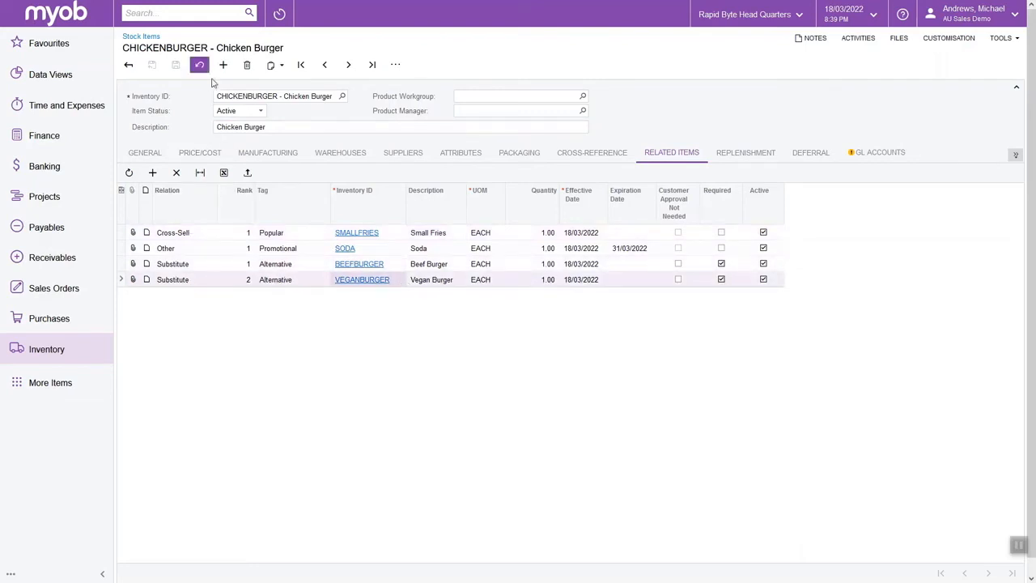
click(191, 250)
click(191, 250)
click(191, 250)
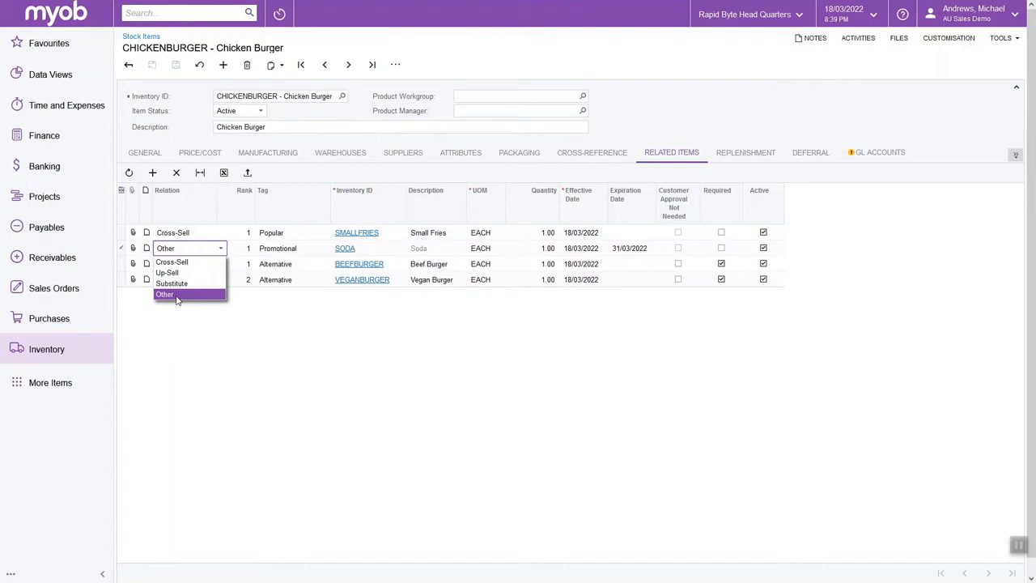
click(372, 324)
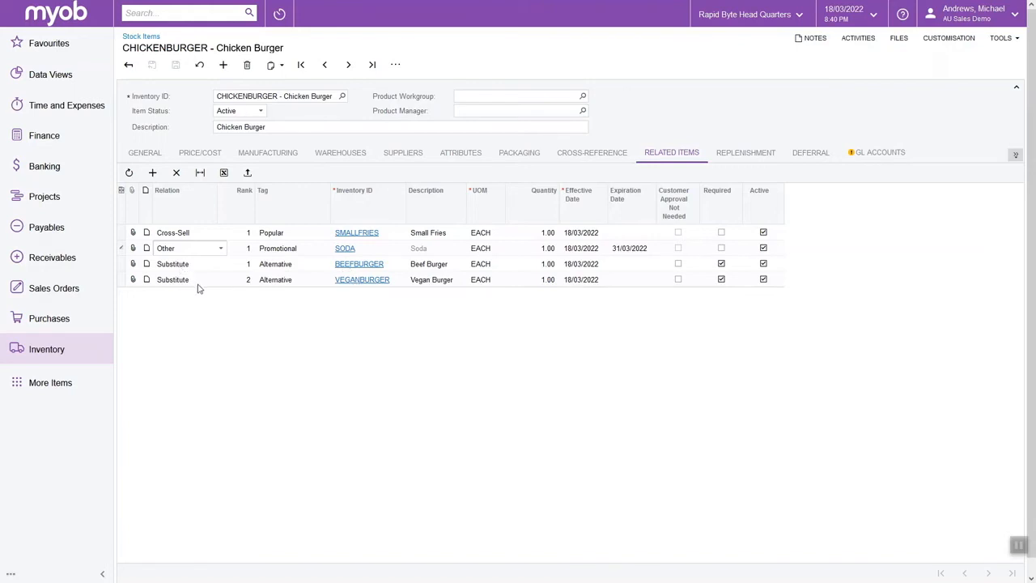
click(352, 234)
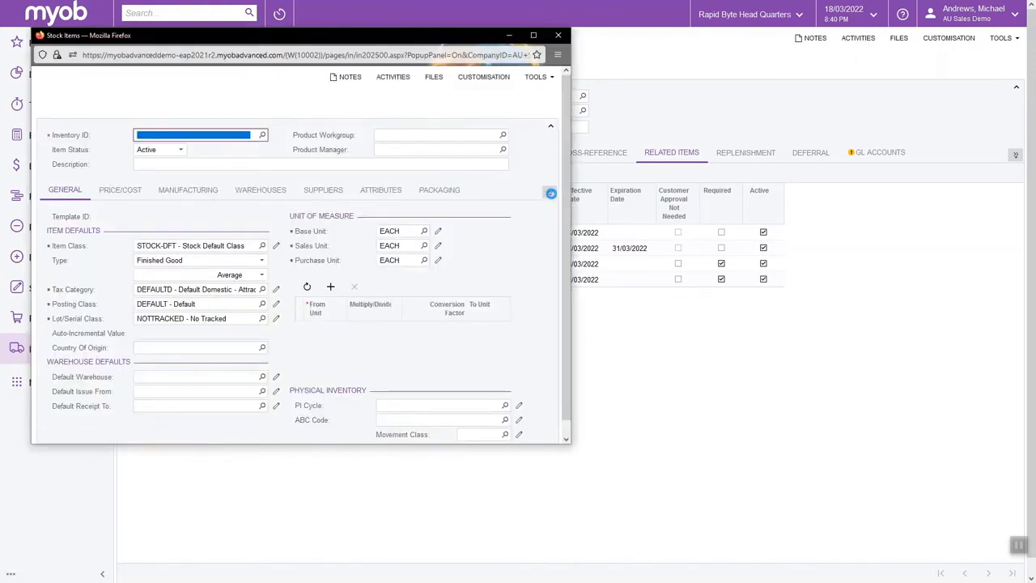
click(550, 194)
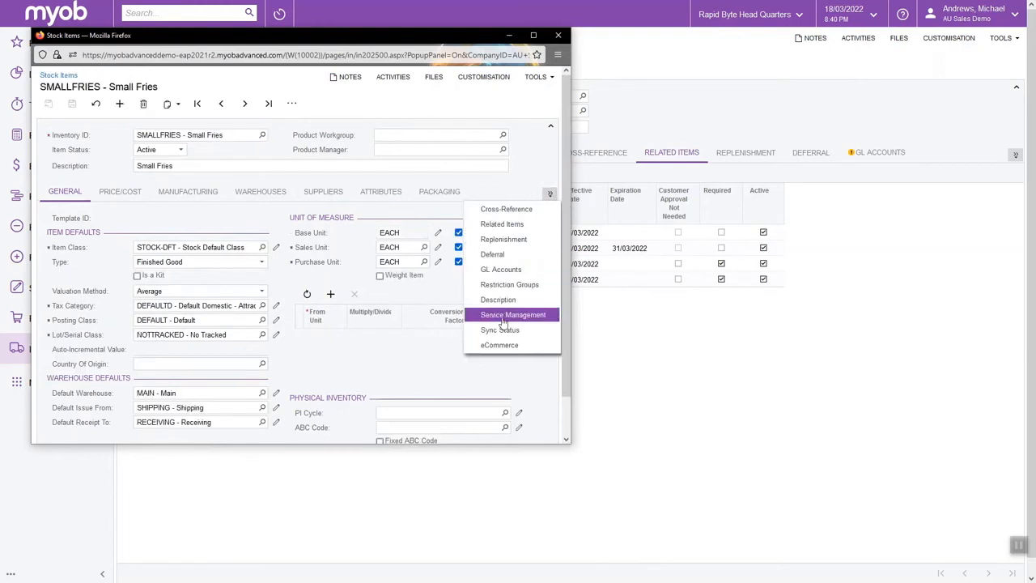
click(518, 227)
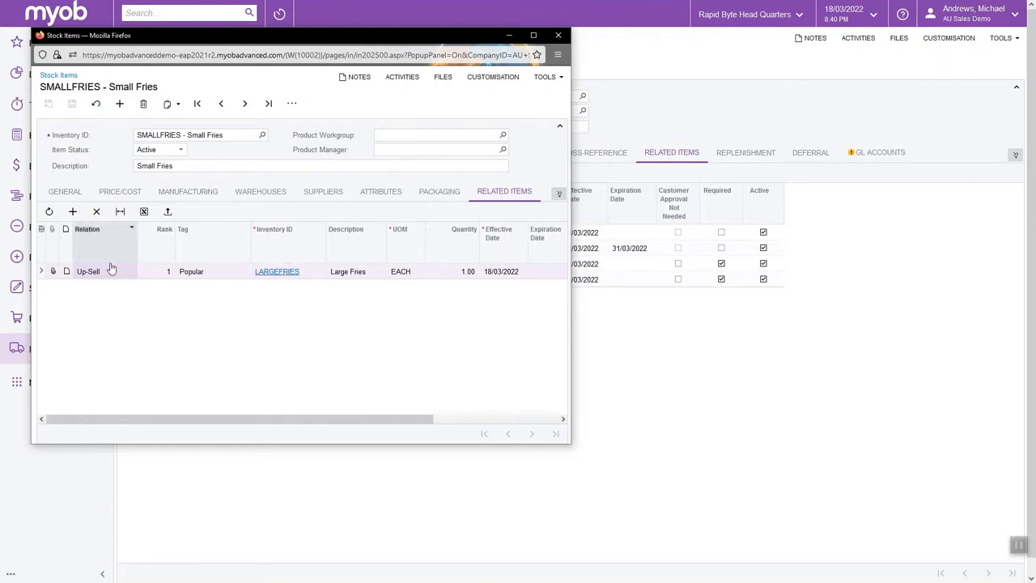
click(558, 35)
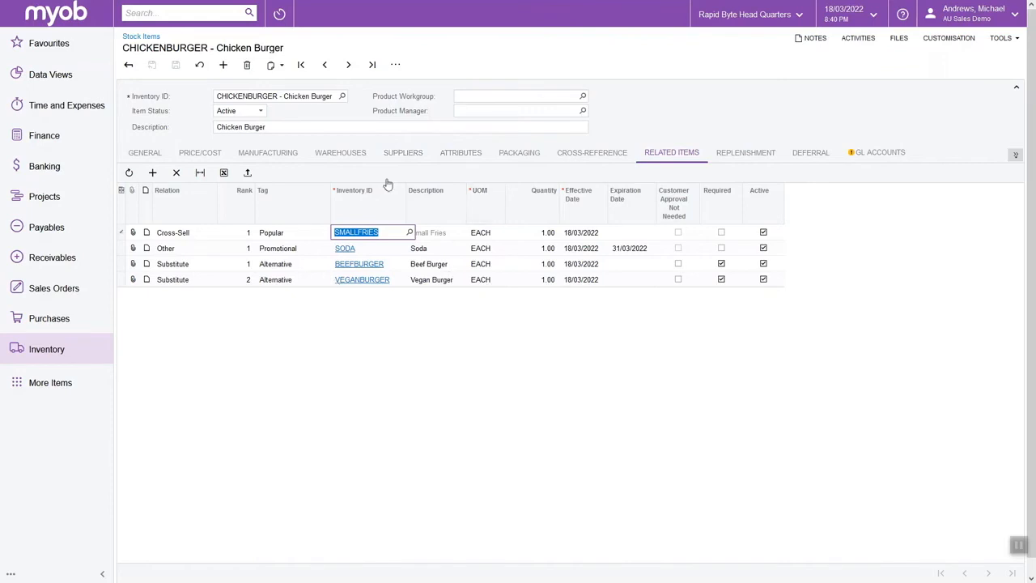
Search for 'Sales Order', open the Sales Orders list in a new tab, and add a new order.
key(F11)
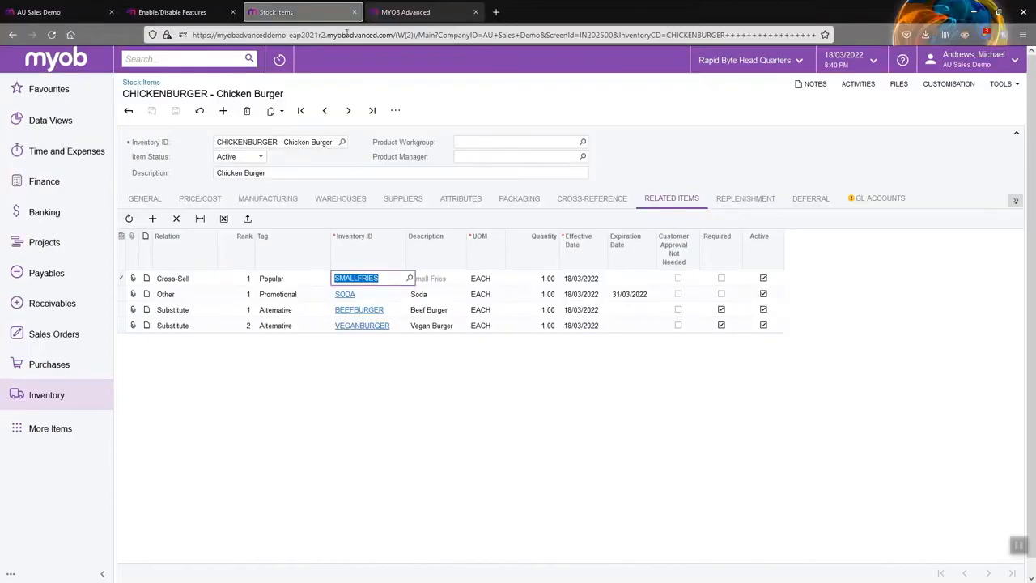
click(202, 59)
text(Sales Order)
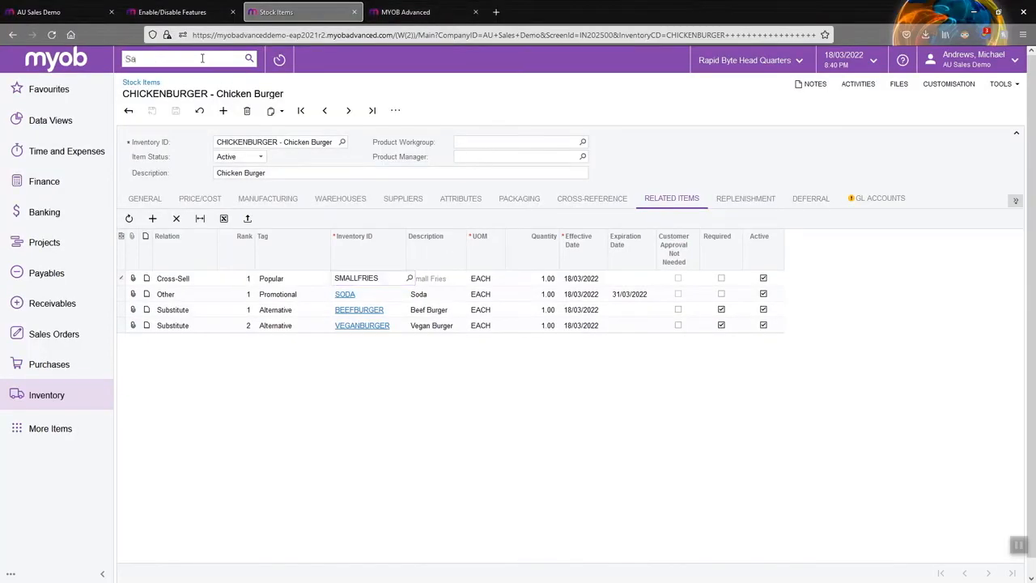
key(Return)
key(F11)
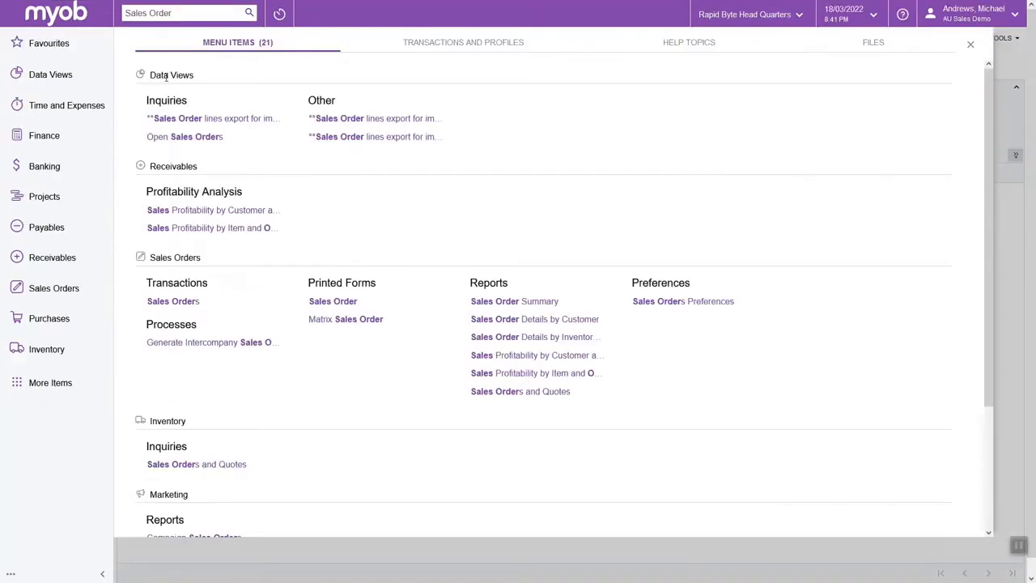
right_click(171, 308)
click(174, 322)
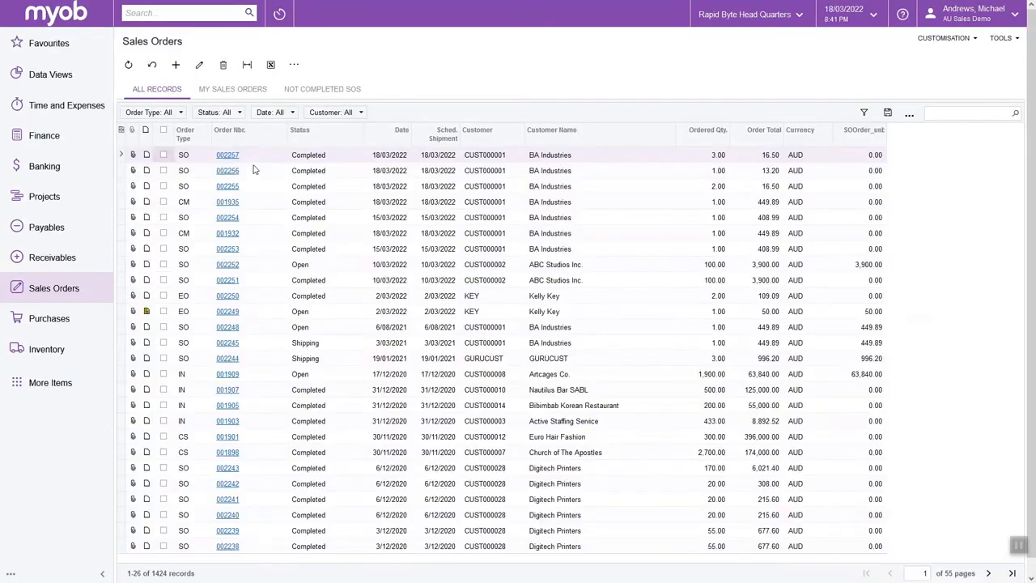
click(176, 65)
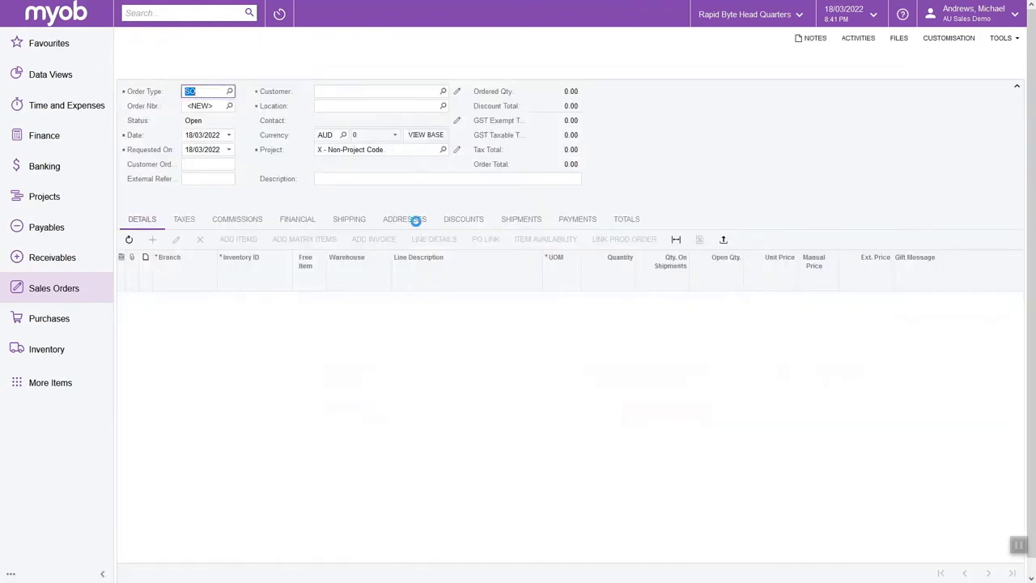
Set the customer to BA Industries and review its shipping settings.
click(443, 91)
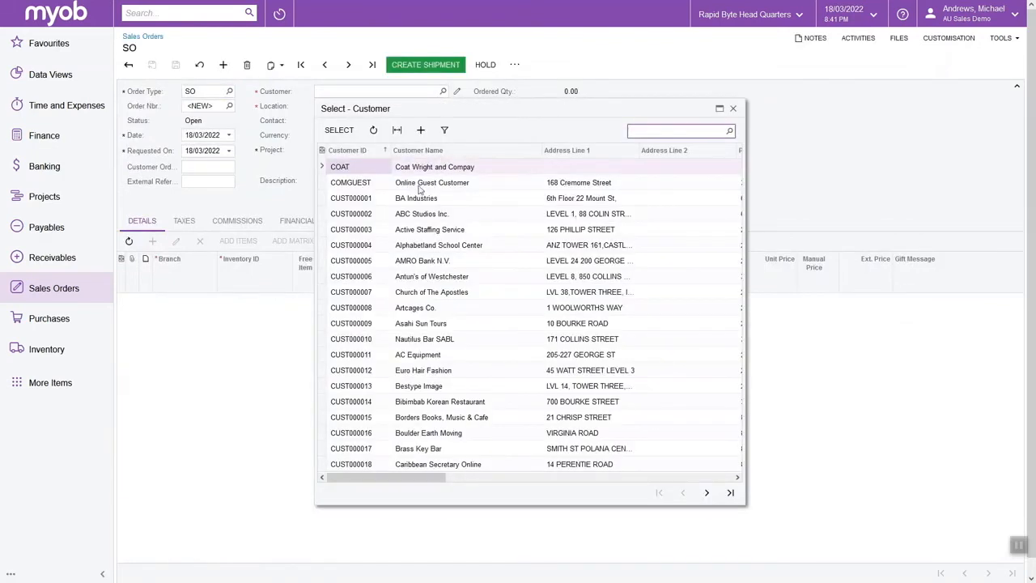
double_click(429, 199)
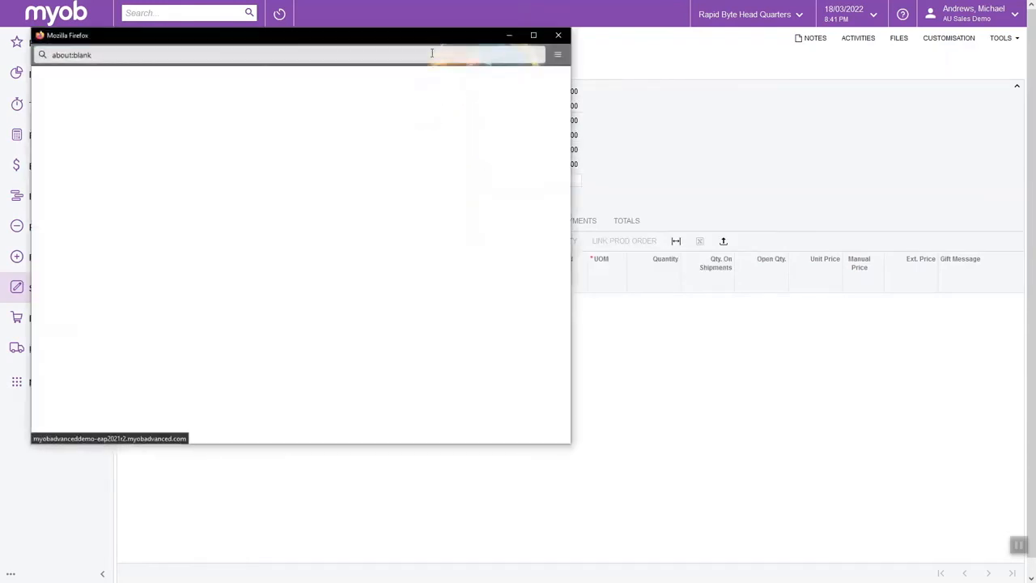
drag(397, 41, 652, 27)
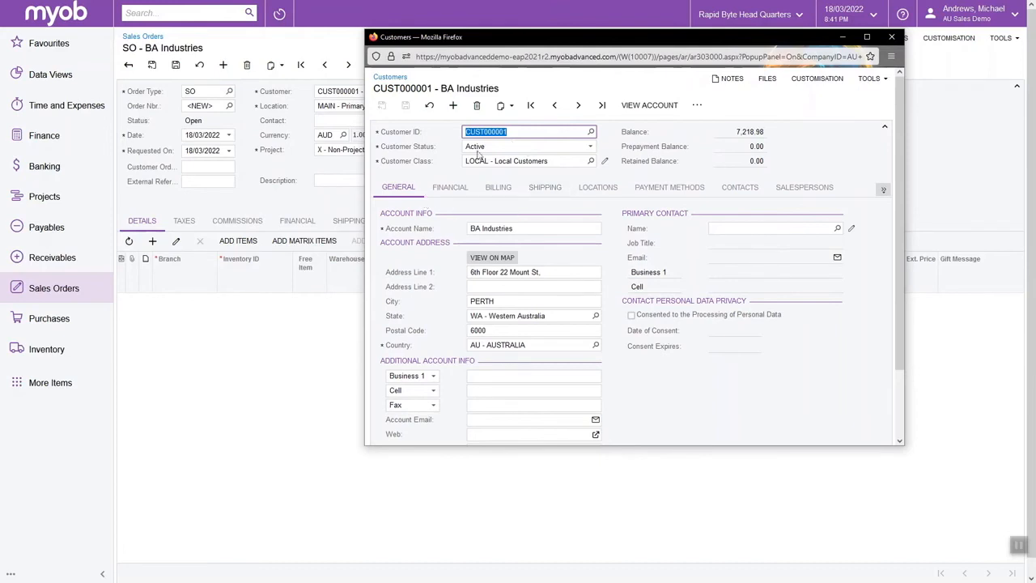
click(555, 187)
scroll(591, 243, down, 3)
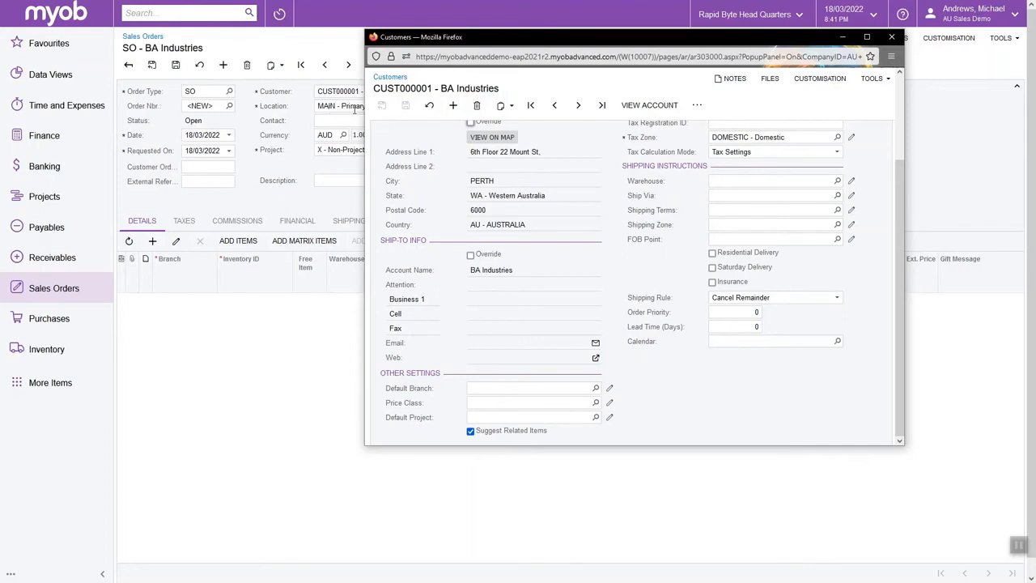
click(892, 38)
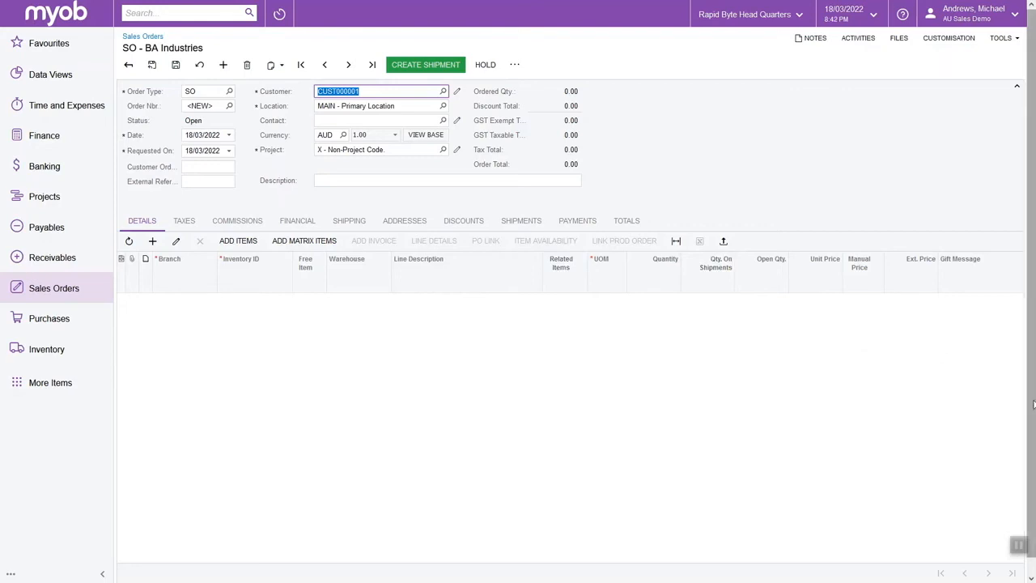
Add a CHICKENBURGER line, moving the Substitution Required column before UOM.
click(608, 338)
drag(330, 562, 483, 541)
drag(659, 285, 188, 291)
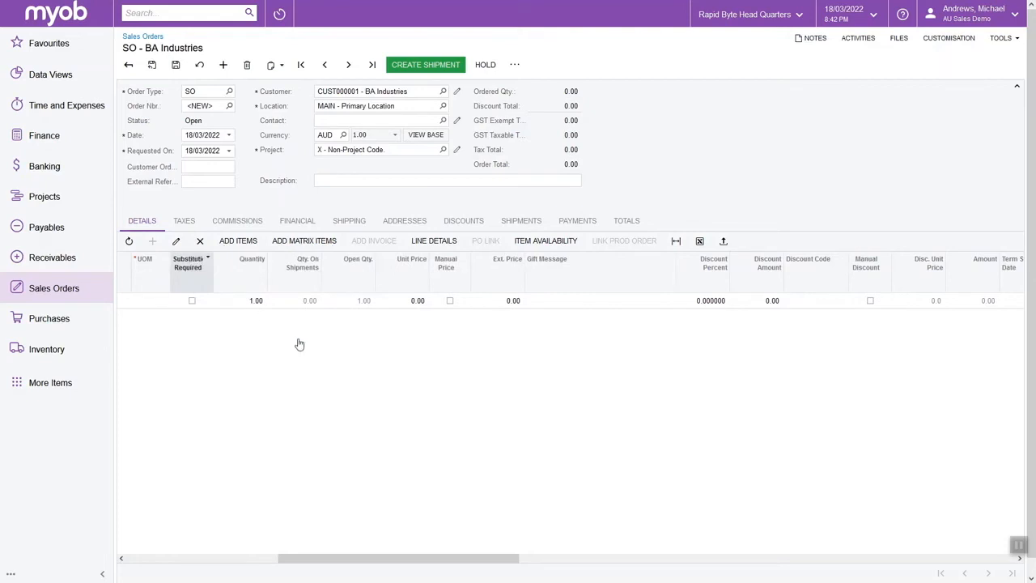
drag(363, 562, 213, 567)
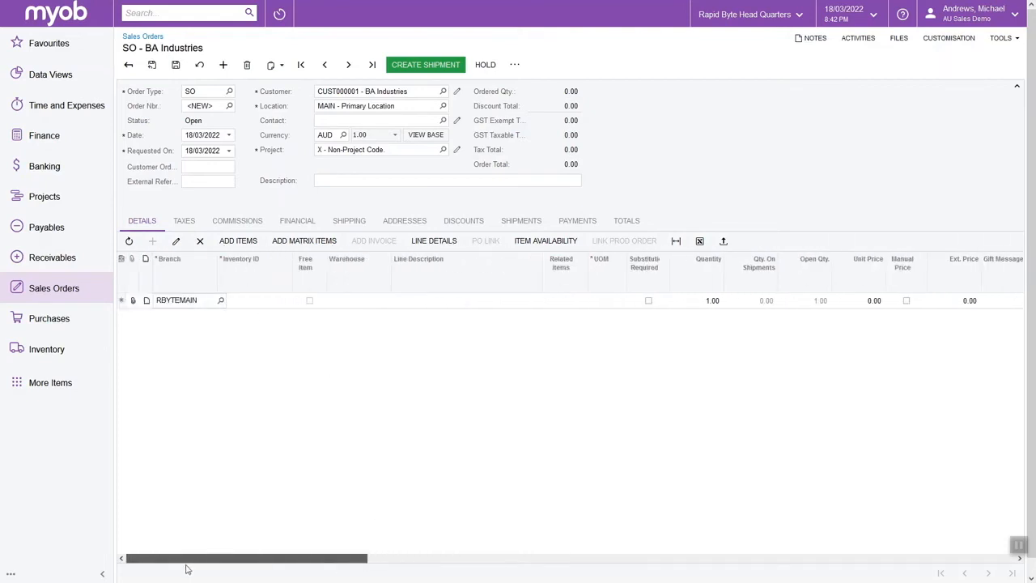
drag(654, 274, 605, 285)
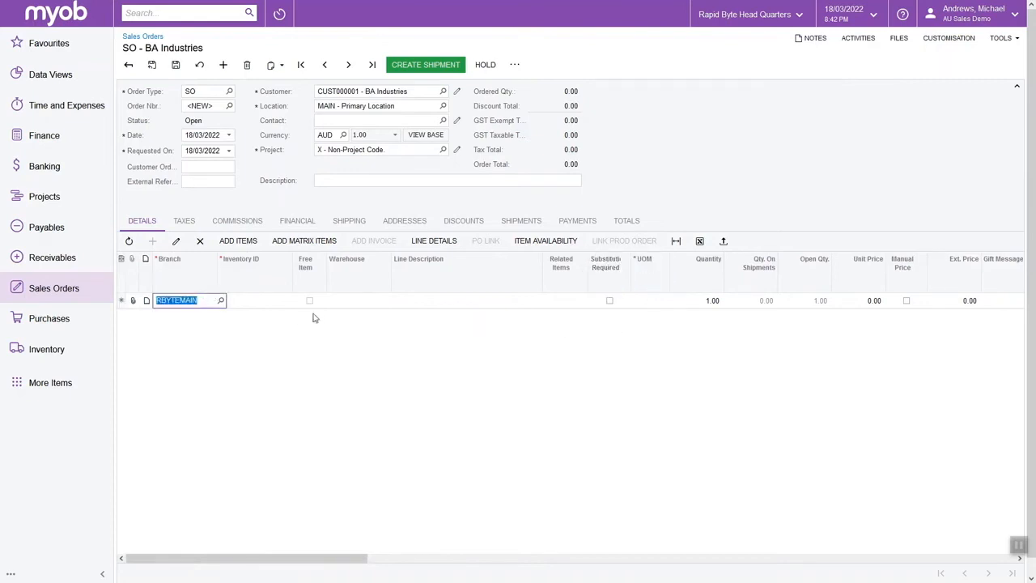
click(261, 304)
text(CHICKEN)
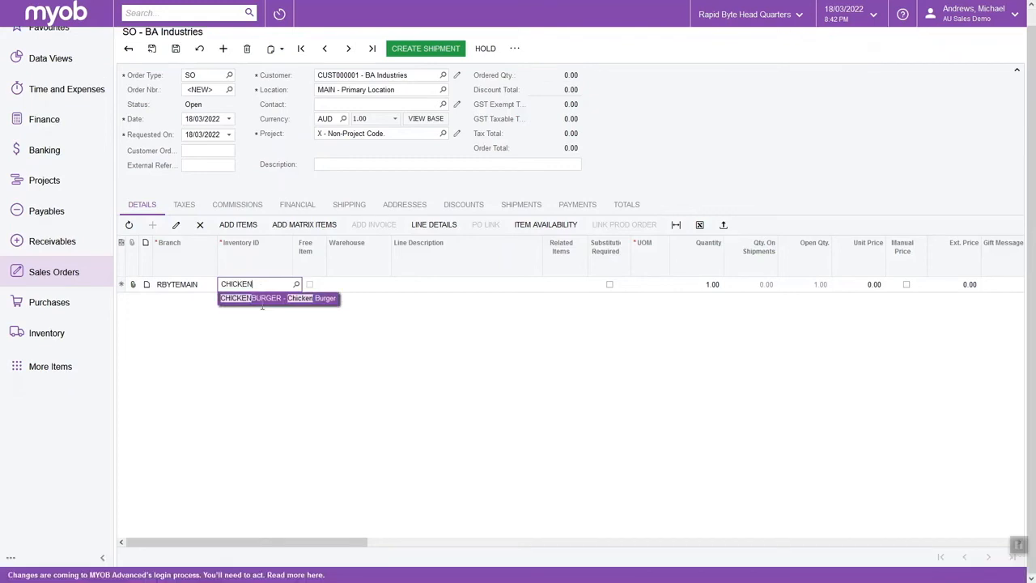
click(273, 301)
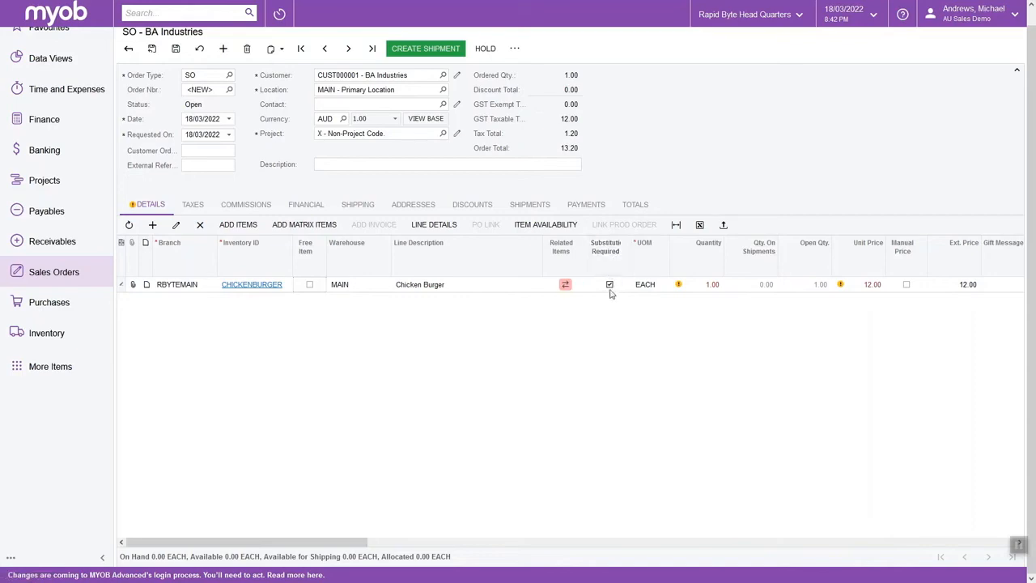
Review the Chicken Burger stock item's related items setup.
click(275, 12)
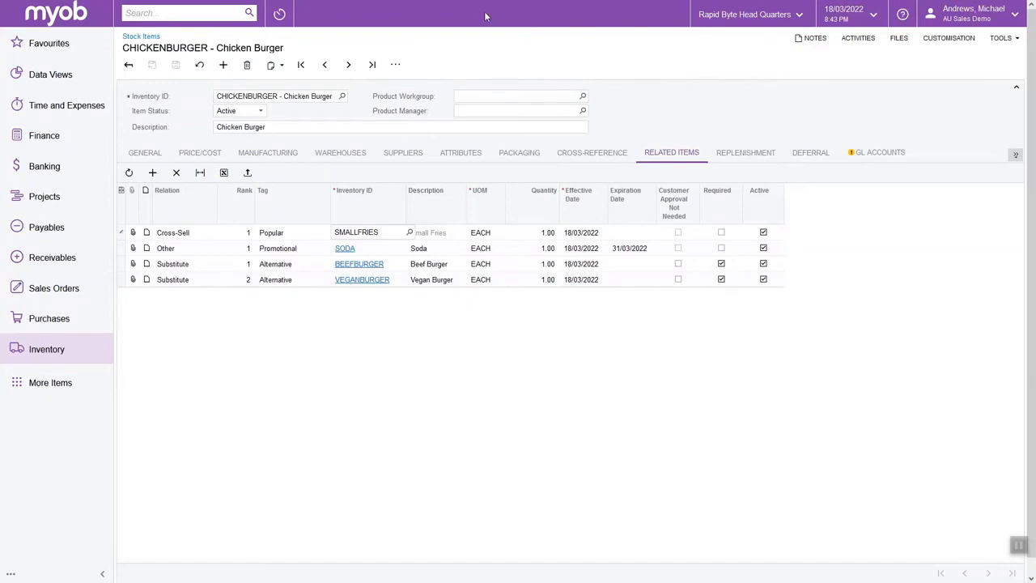
mouse_move(429, 2)
click(415, 18)
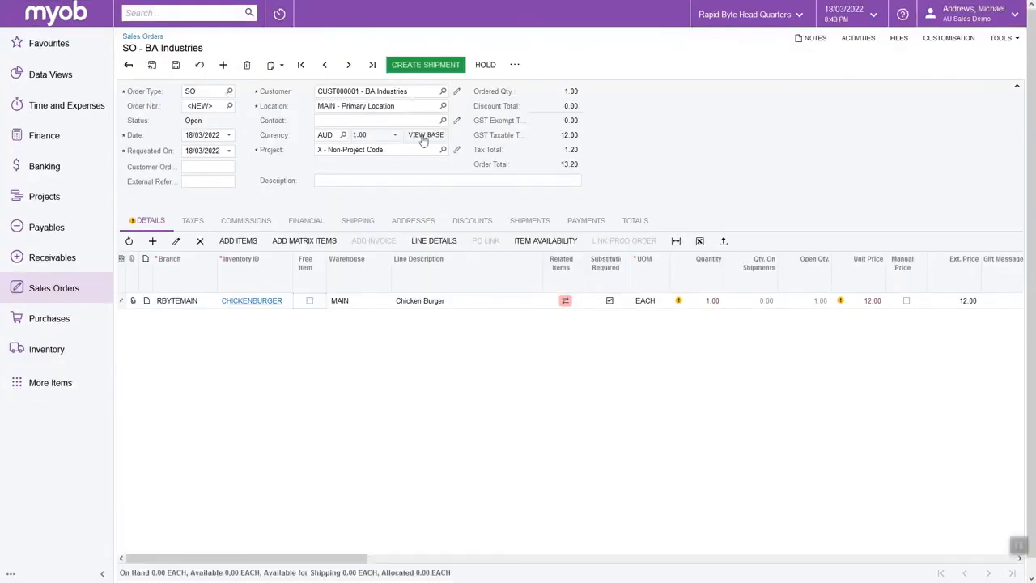
Try creating a shipment for order 002258 with the default date and warehouse.
click(421, 65)
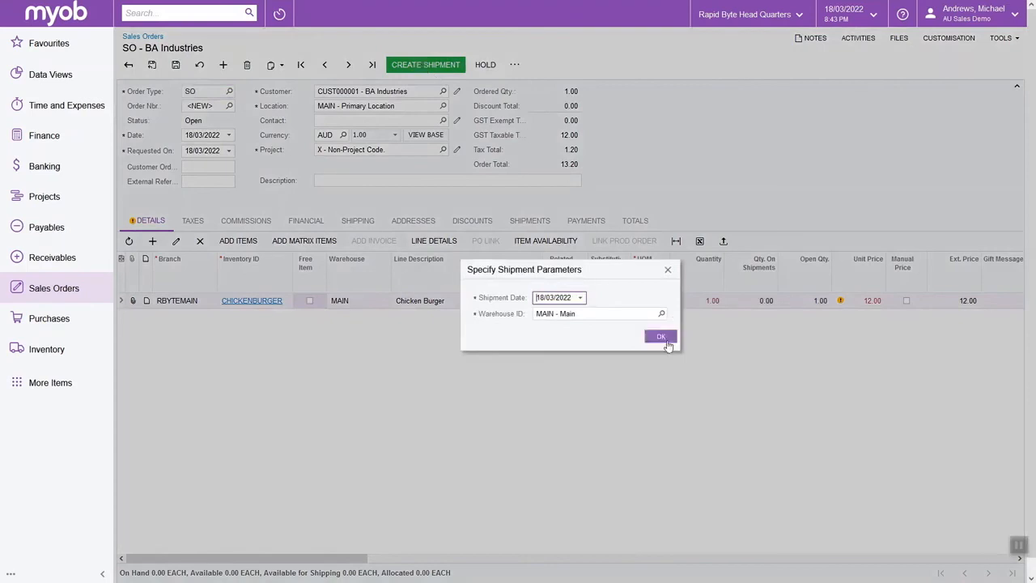
click(666, 344)
click(662, 339)
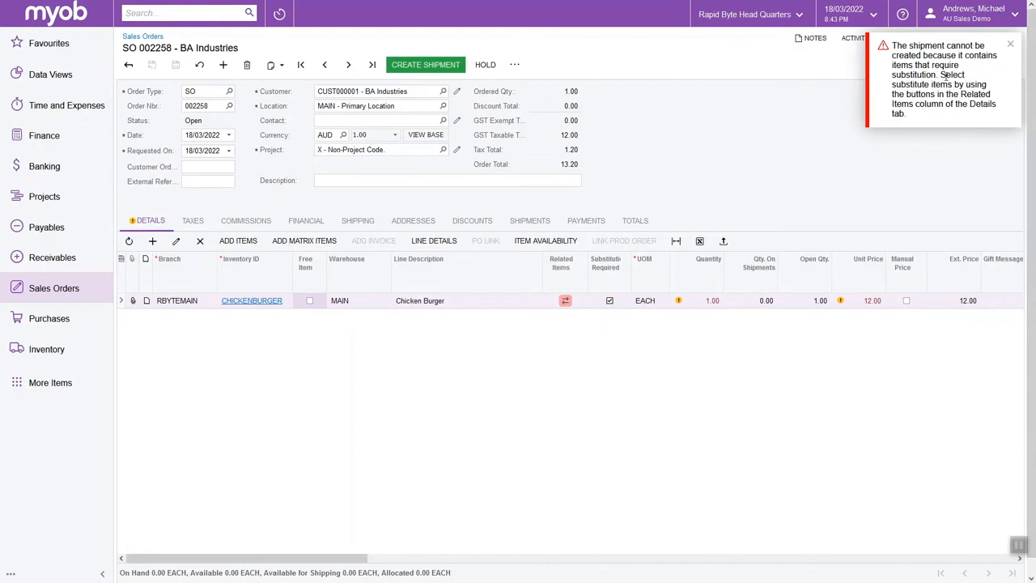
Substitute BEEFBURGER (12.00) for the Chicken Burger line via Related Items.
click(567, 301)
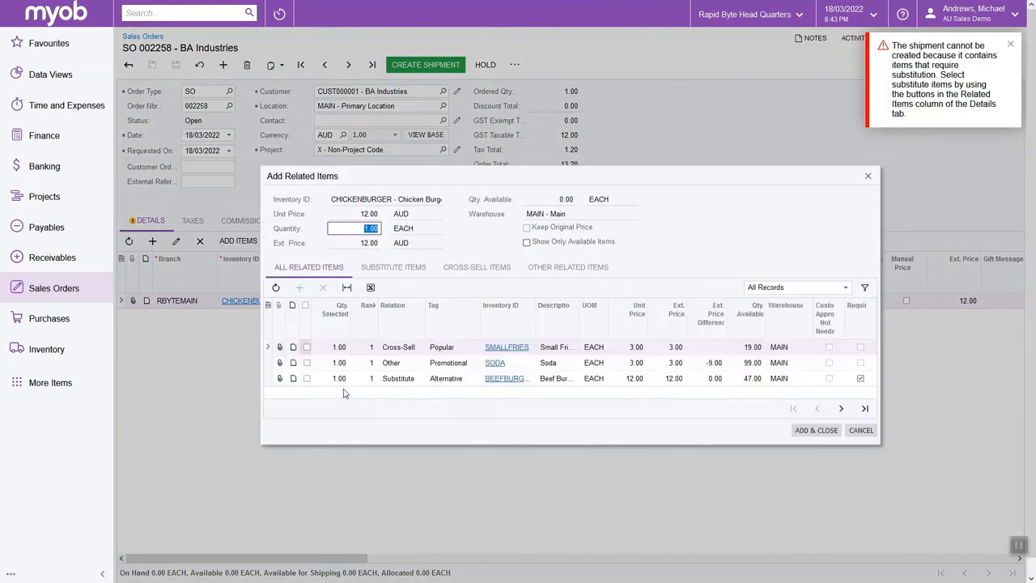
click(307, 378)
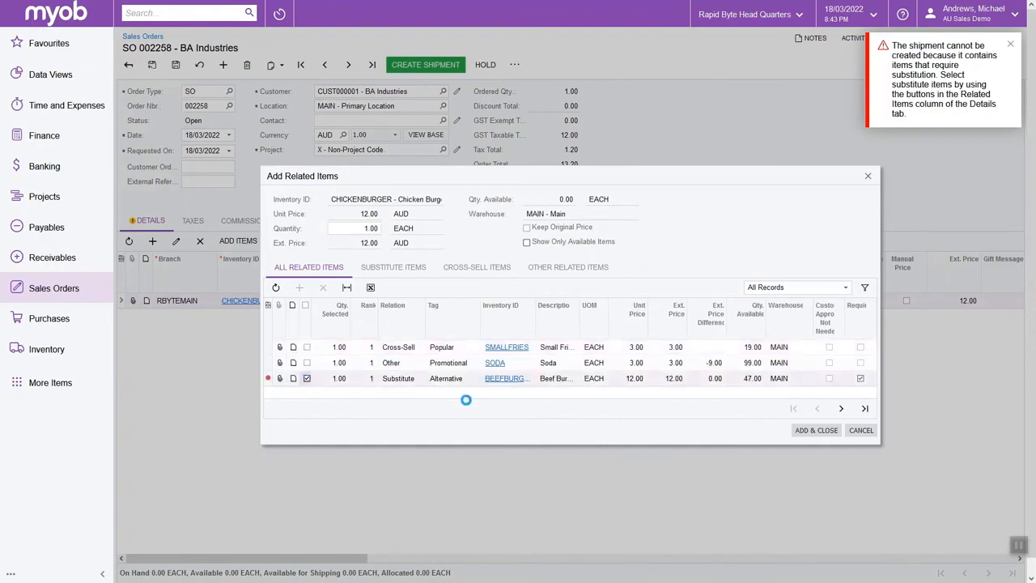
click(820, 431)
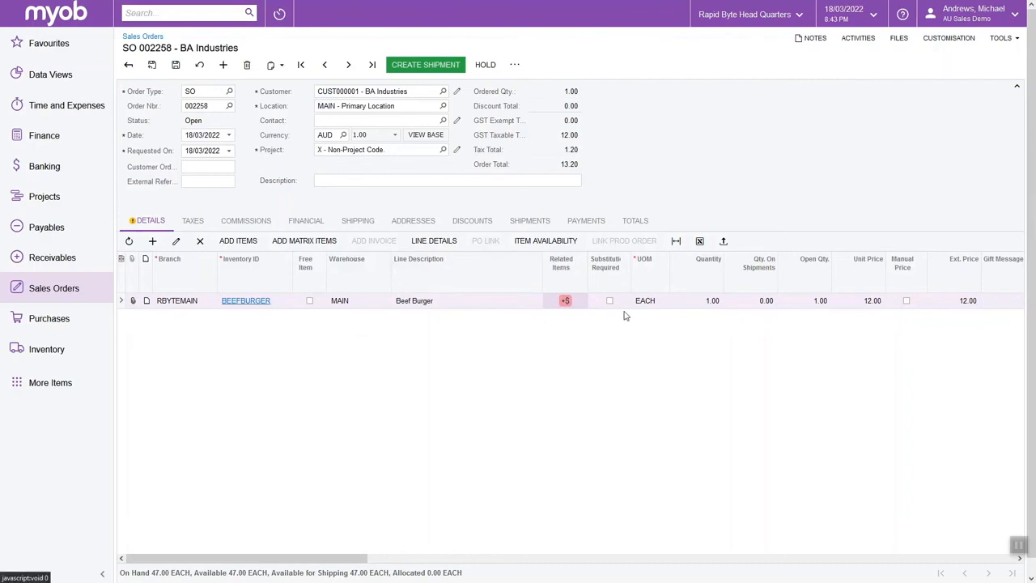
Add SODA and SMALLFRIES at 3.00 each from Beef Burger's related items, totalling 19.80.
click(566, 302)
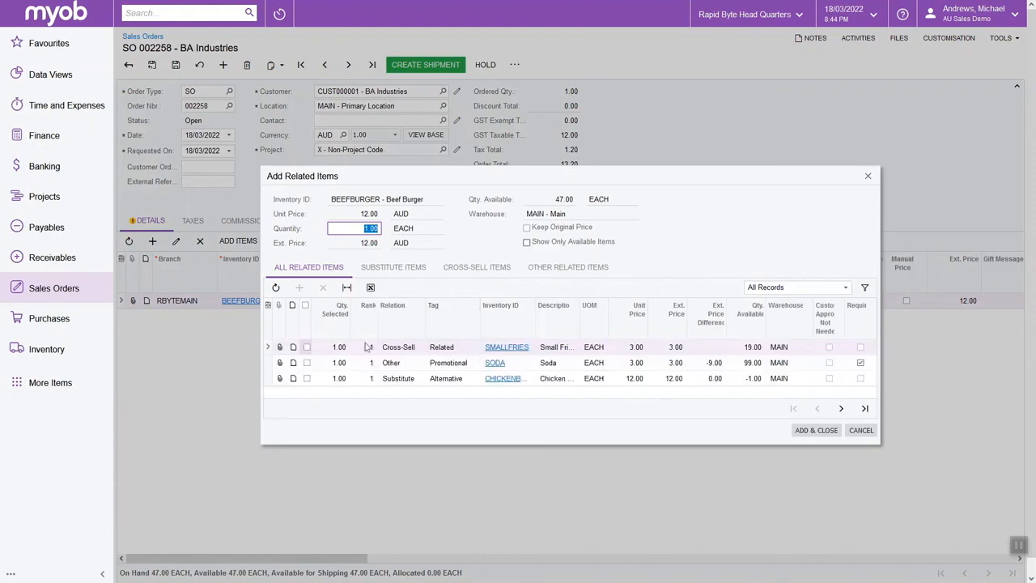
click(308, 362)
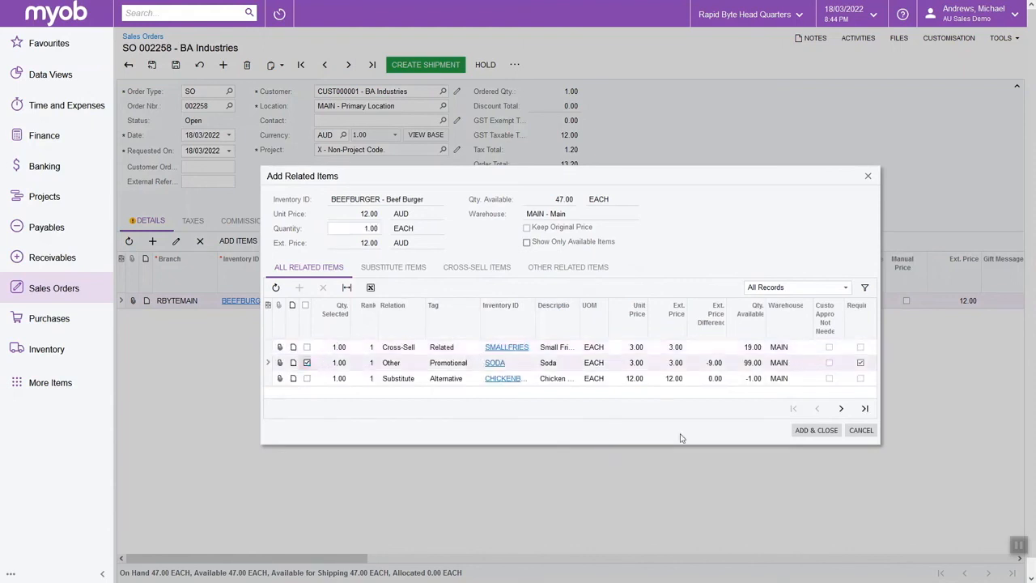
click(816, 434)
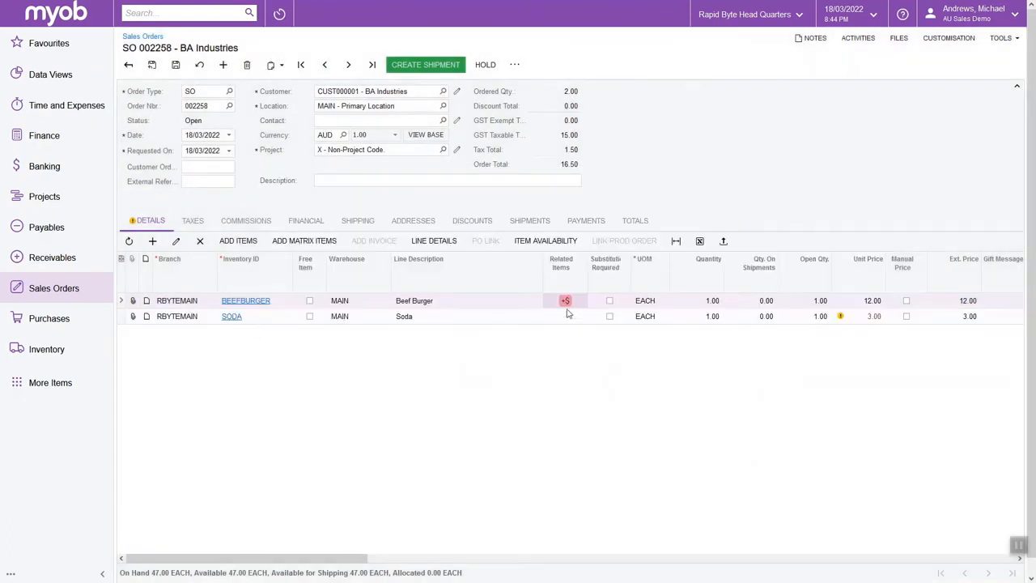
click(564, 301)
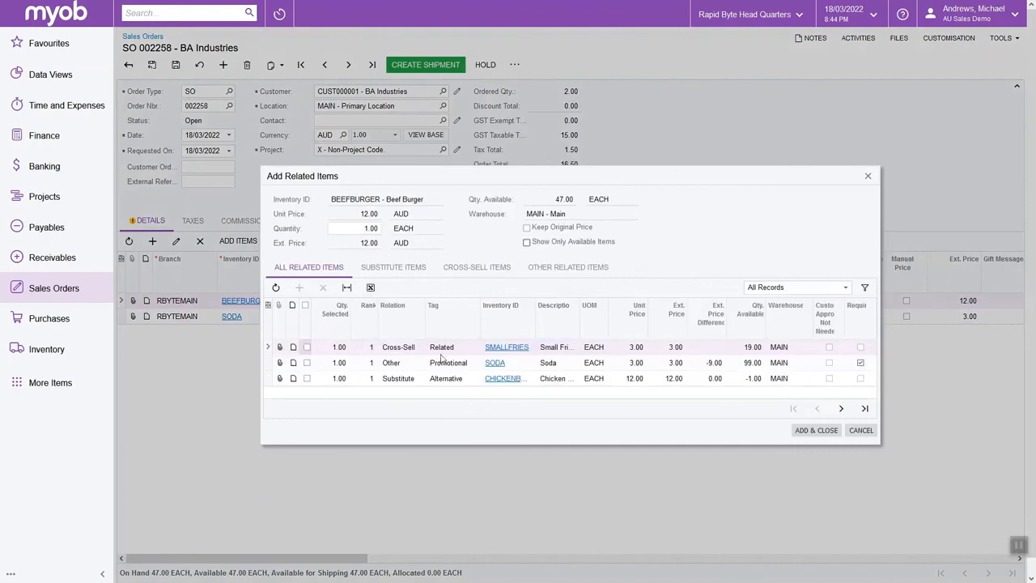
click(307, 347)
click(827, 435)
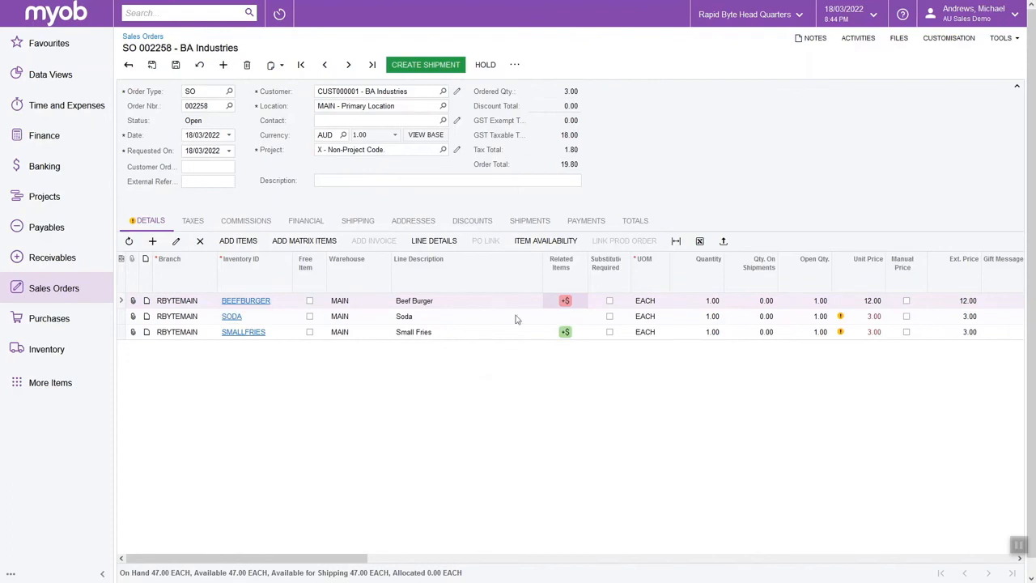
Up-sell Small Fries to LARGEFRIES and save order 002258 at 16.50.
click(564, 333)
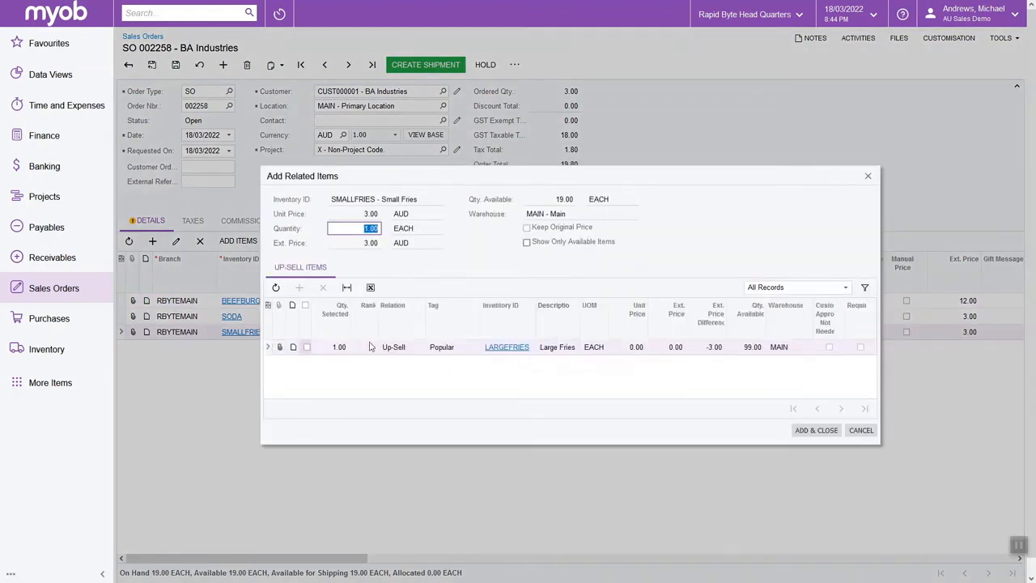
click(307, 348)
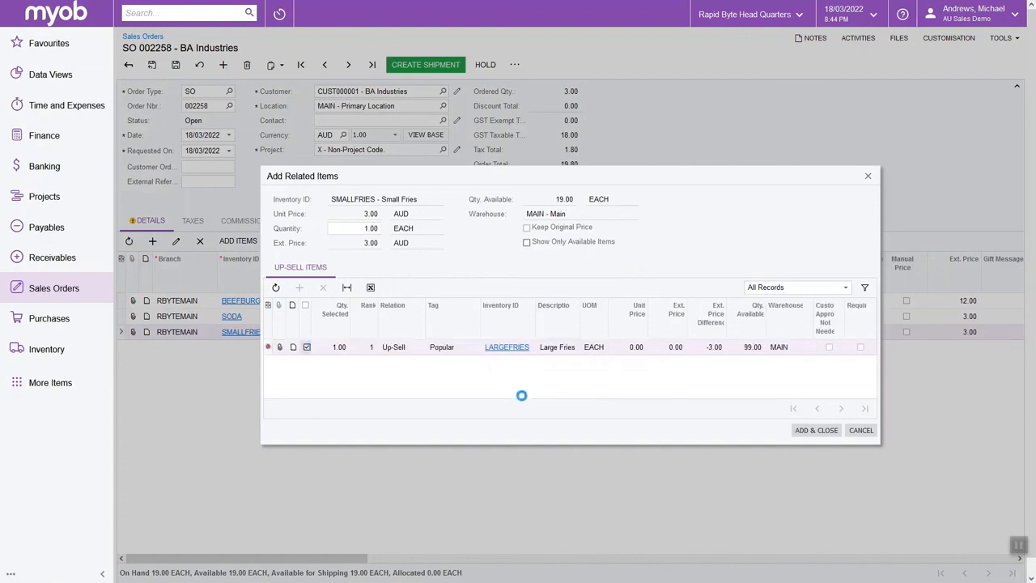
click(802, 432)
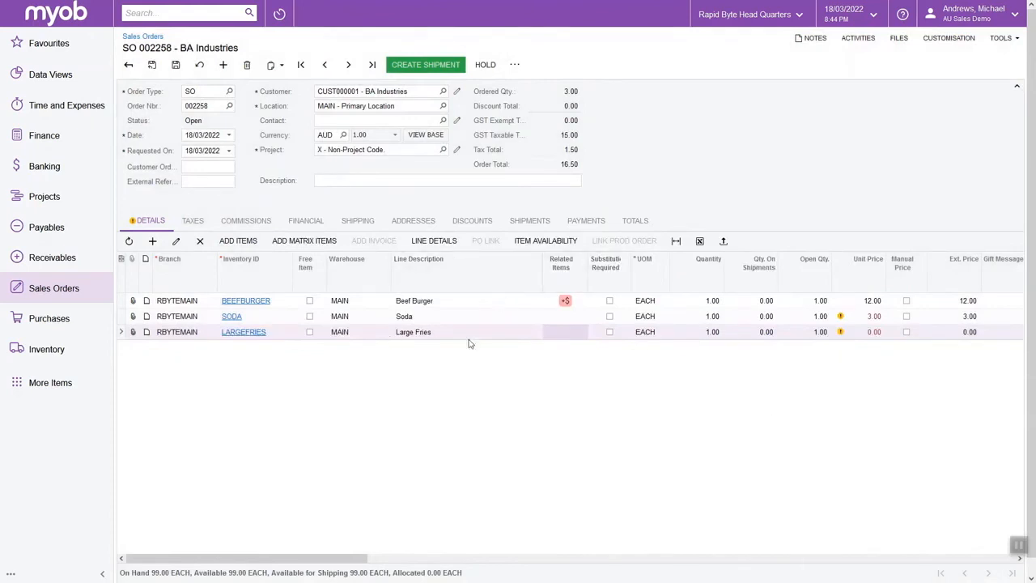
click(316, 91)
key(ctrl+s)
Create shipment 000679 with the default date and warehouse, then confirm it.
click(421, 63)
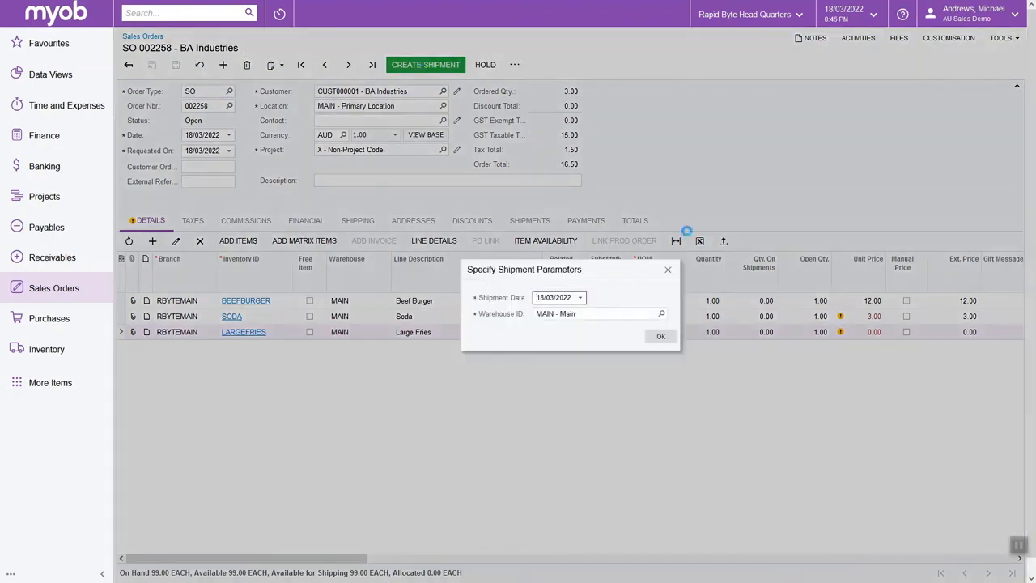
click(661, 335)
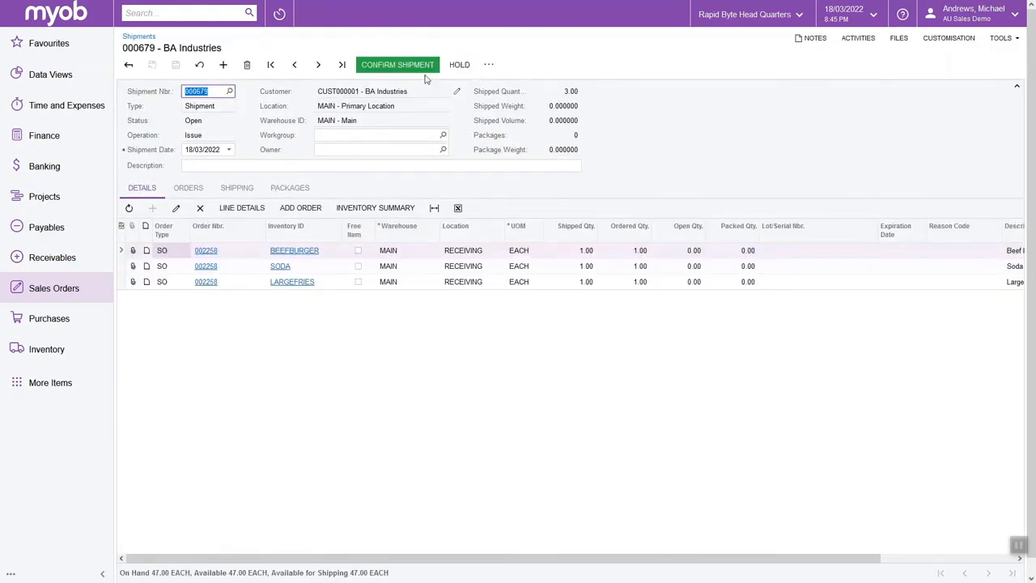
click(403, 70)
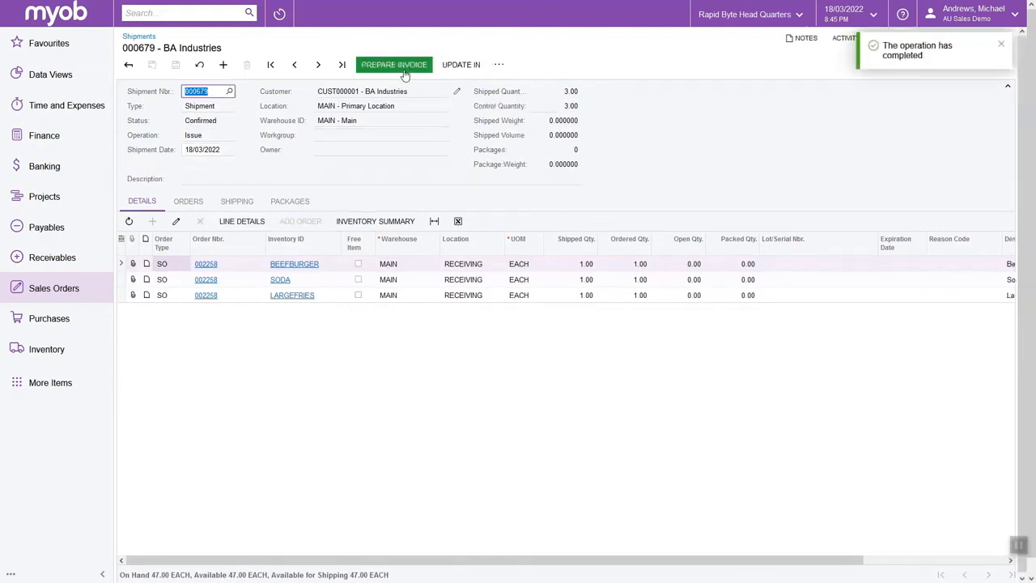
Create invoice 001942 from shipment 000679 and release it, leaving an open balance of 16.50.
click(409, 65)
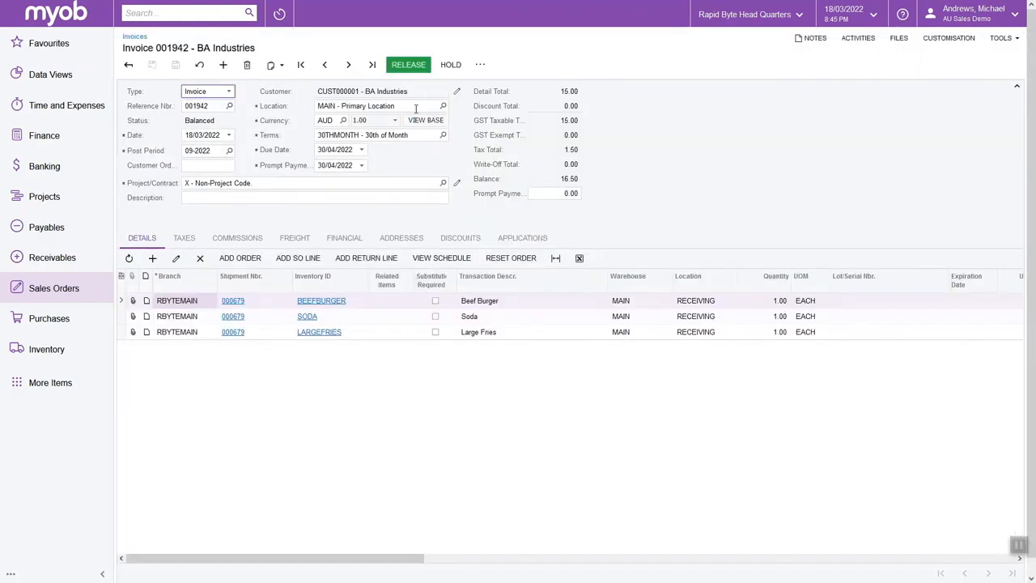
click(414, 63)
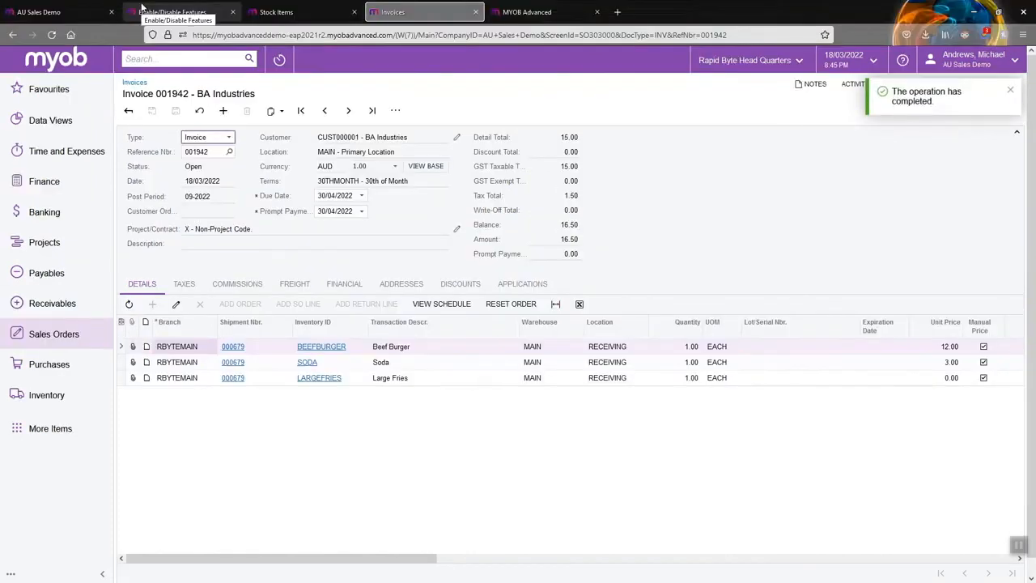
Search screens for 'History', refine the search to 'relat', and open Related Item History.
click(196, 13)
text(History)
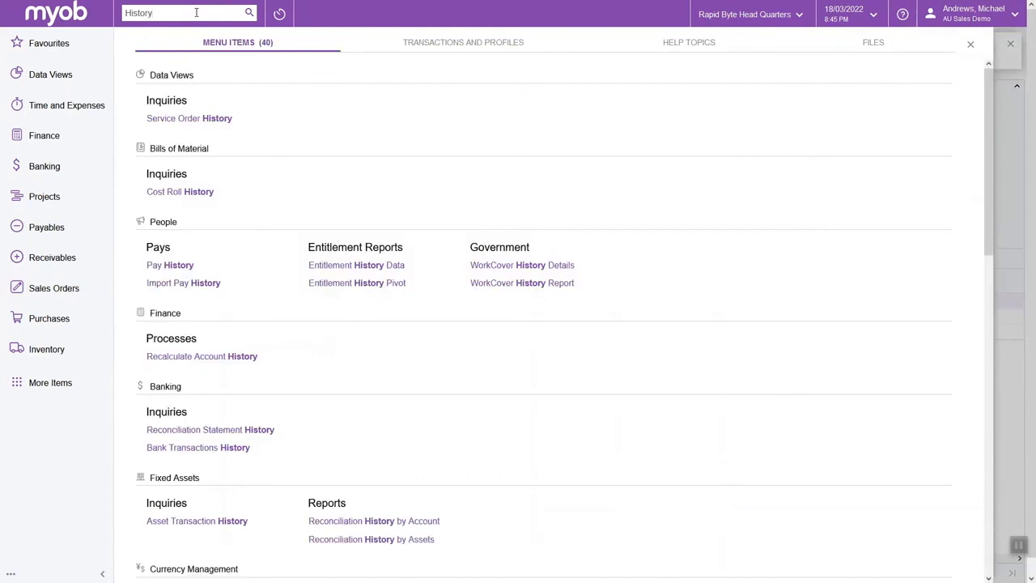
scroll(372, 228, down, 3)
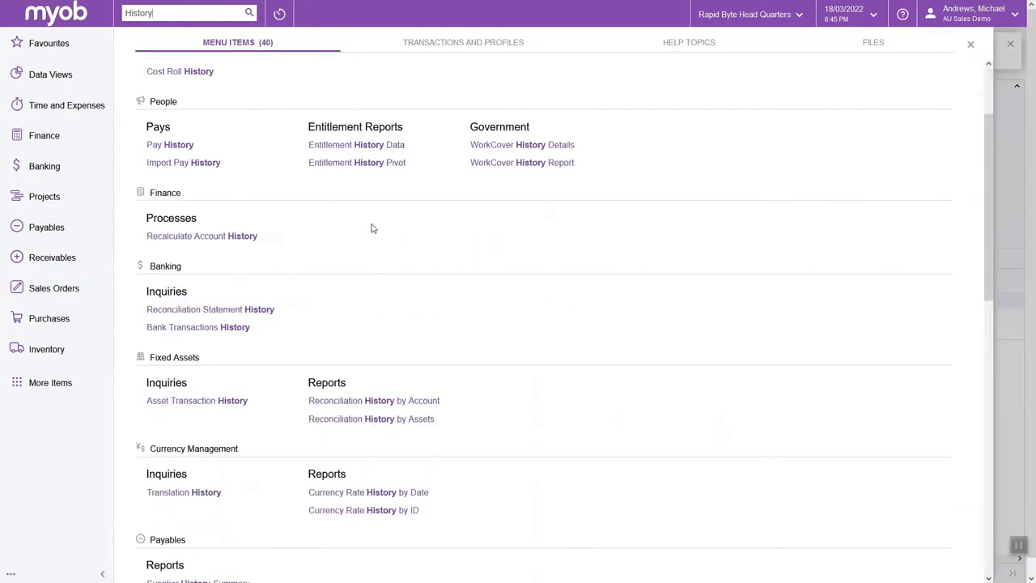
scroll(347, 425, down, 7)
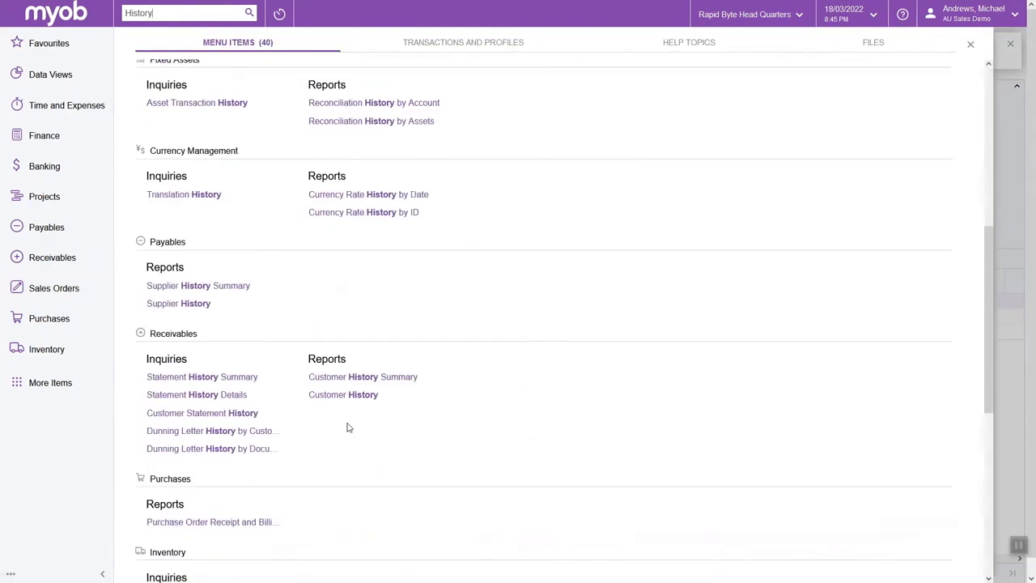
scroll(233, 433, down, 3)
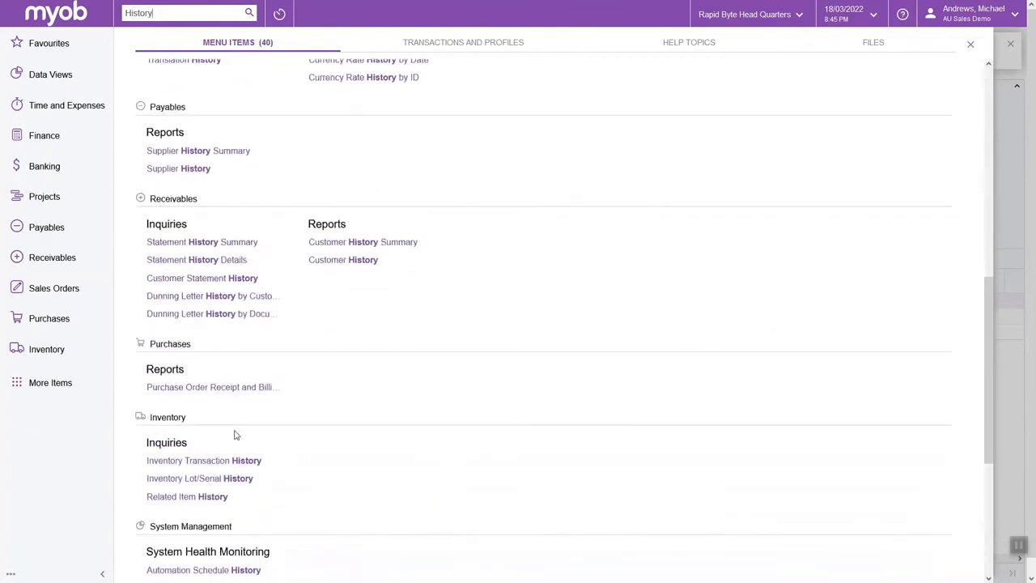
text(elat)
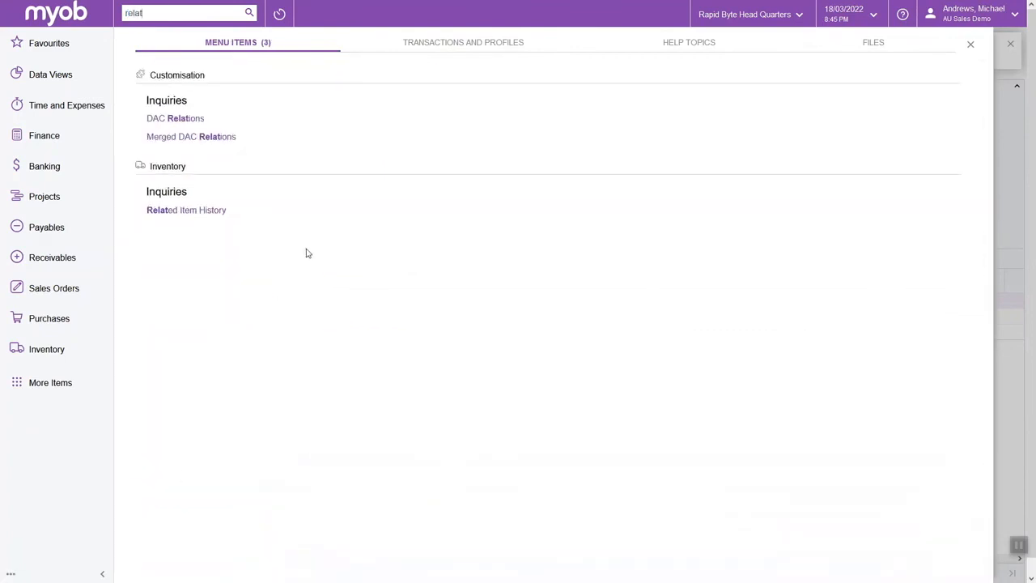
click(201, 211)
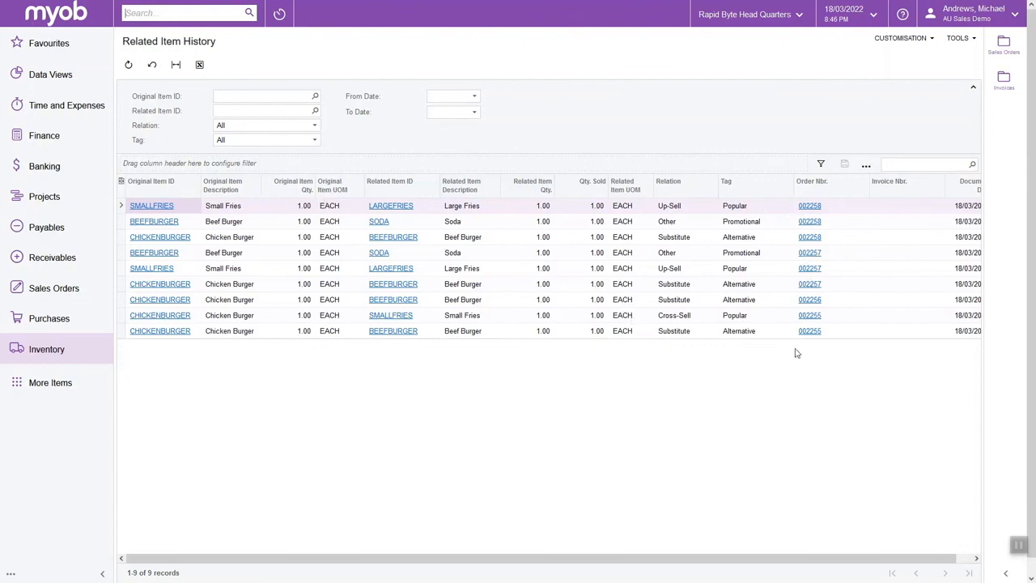
Scroll the Related Item History grid sideways to review all 9 records for orders 002255–002258.
scroll(836, 436, right, 1)
scroll(836, 436, left, 1)
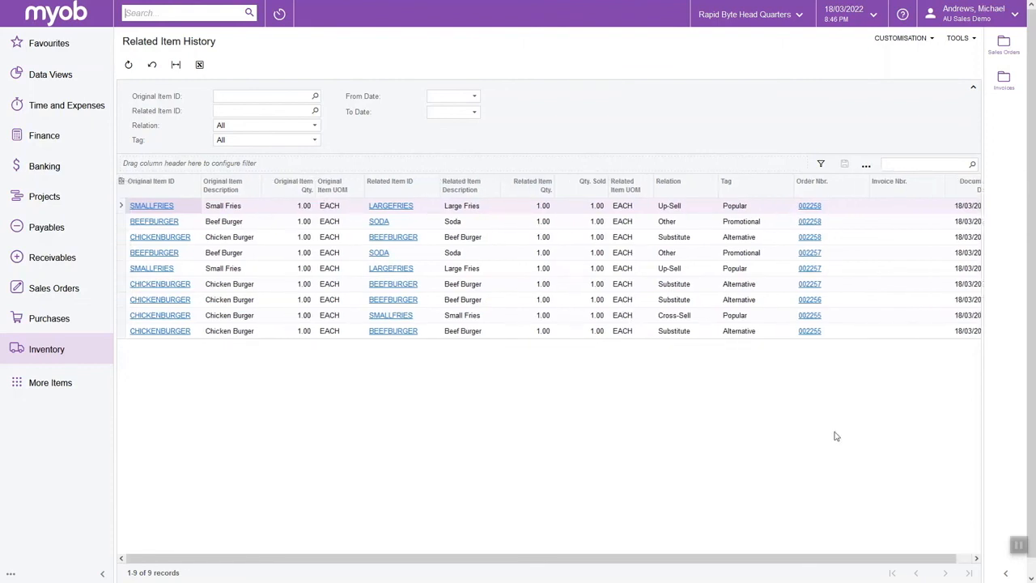